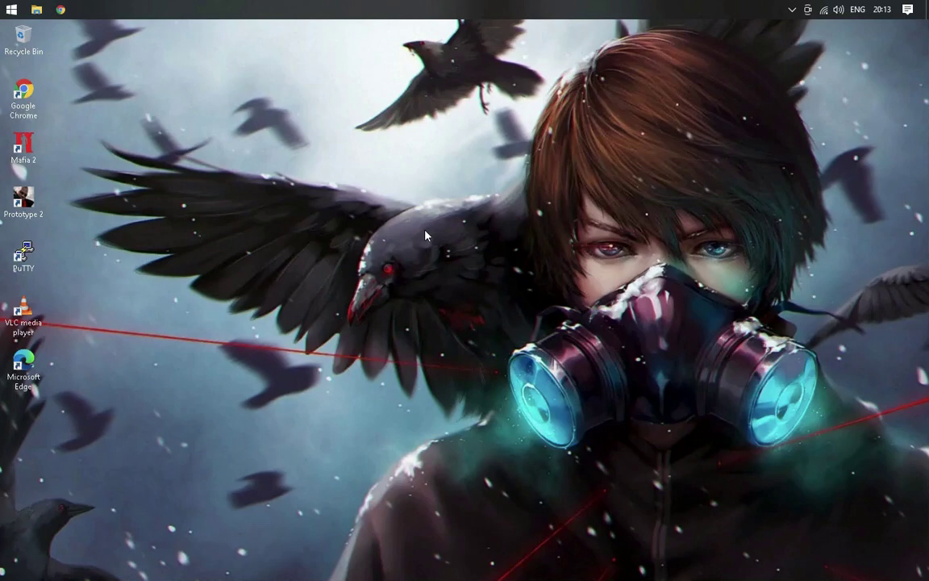
Open the Windows Start menu from the taskbar's Start button.
{"action": "left_click", "coordinate": [12, 15]}
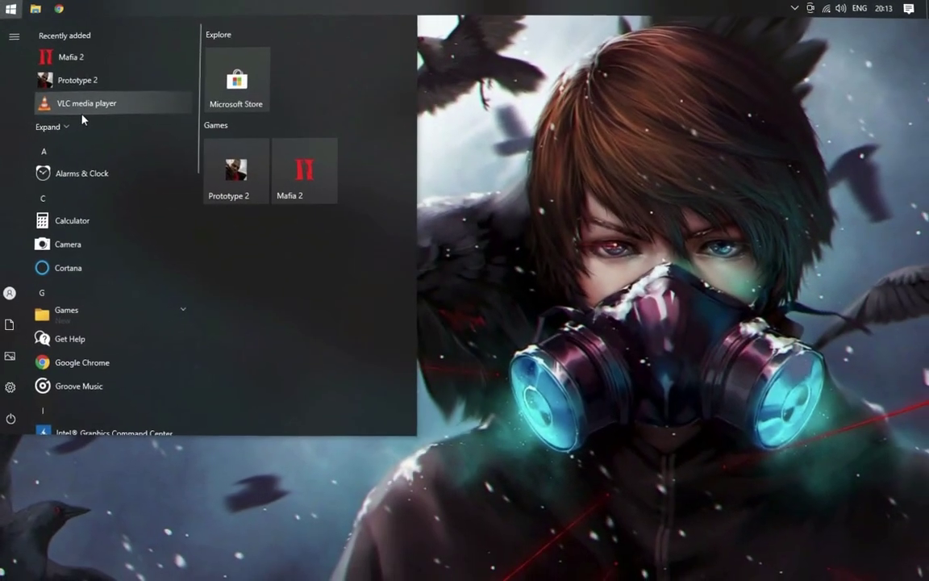
Open Control Panel via a 'control' search, then reach Windows Defender Firewall by searching 'f'.
{"action": "type", "text": "co"}
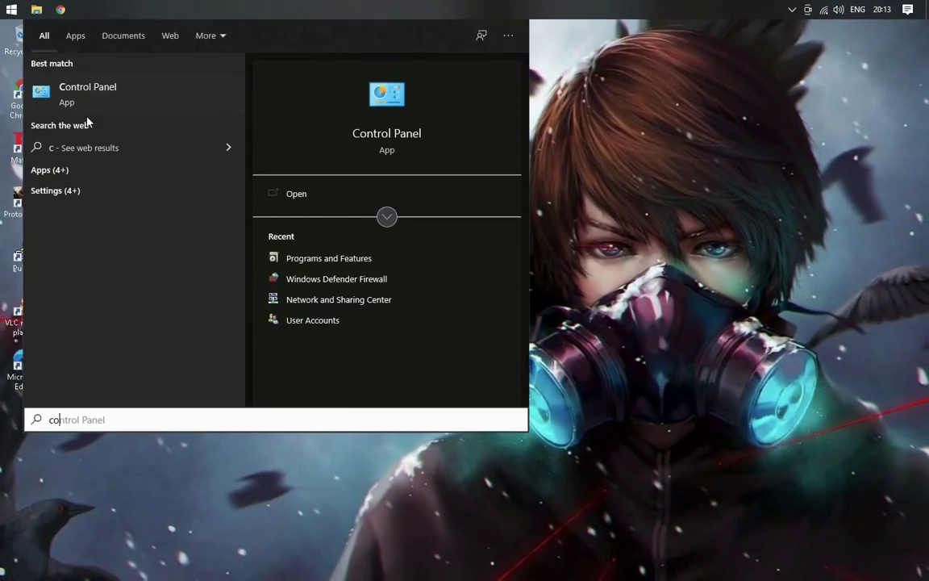
{"action": "type", "text": "ntrol"}
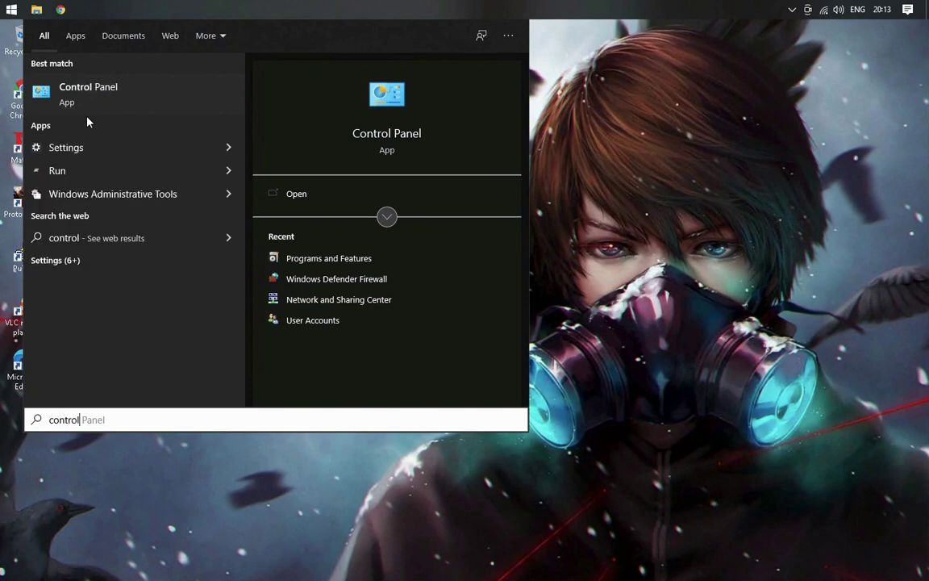
{"action": "left_click", "coordinate": [114, 100]}
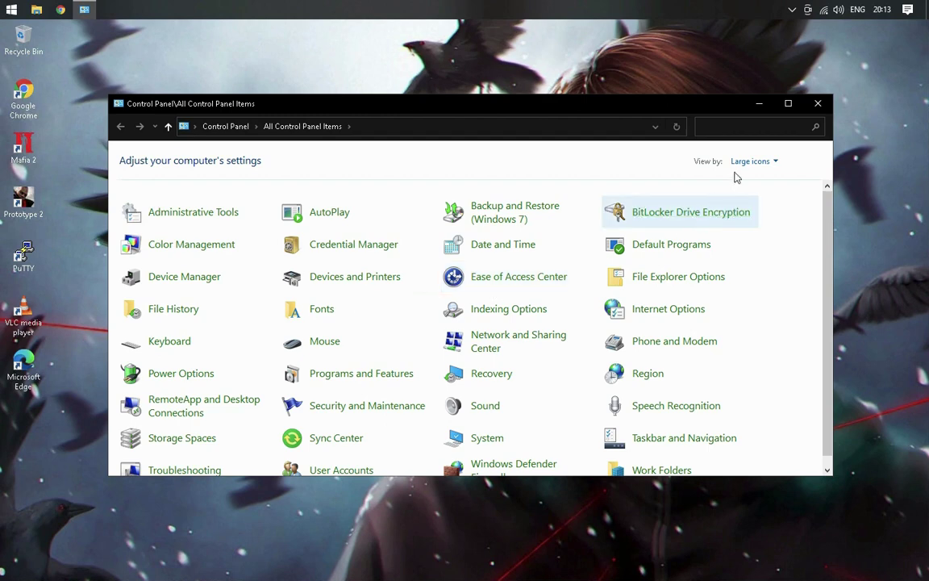
{"action": "left_click", "coordinate": [749, 162]}
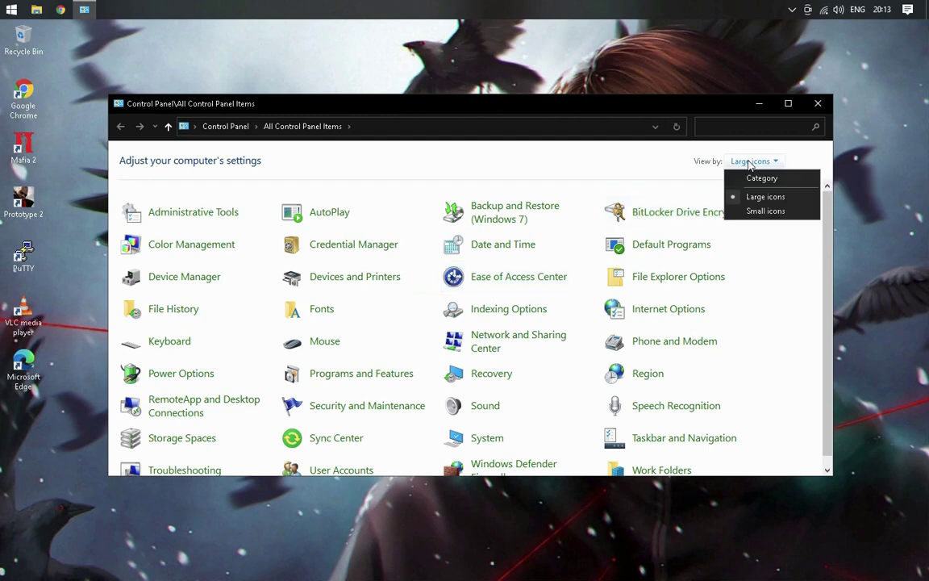
{"action": "left_click", "coordinate": [731, 128]}
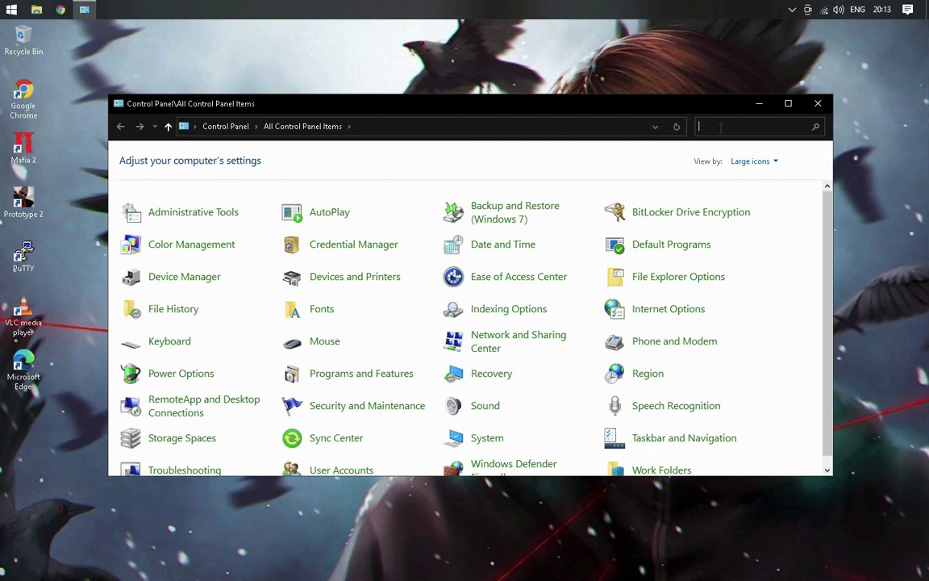
{"action": "type", "text": "f"}
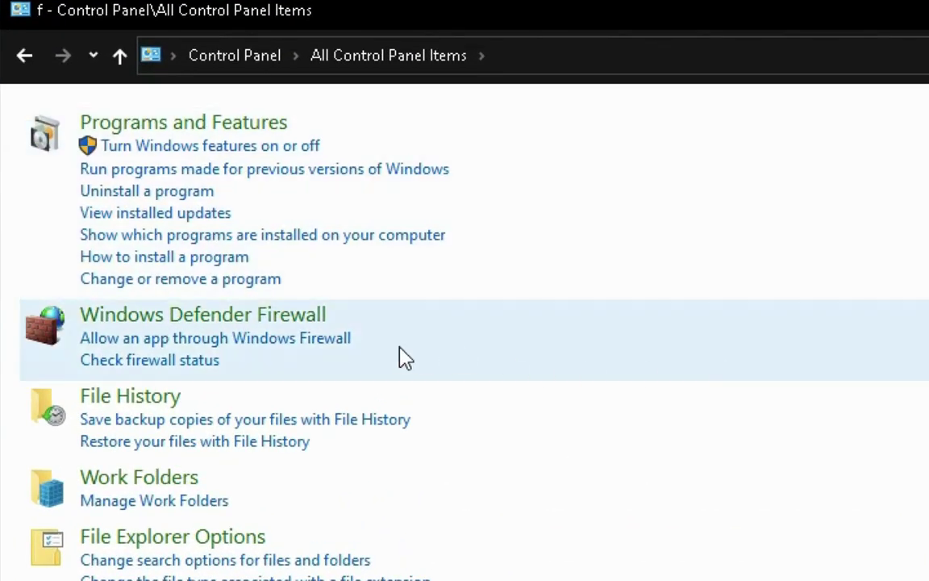
{"action": "left_click", "coordinate": [274, 322]}
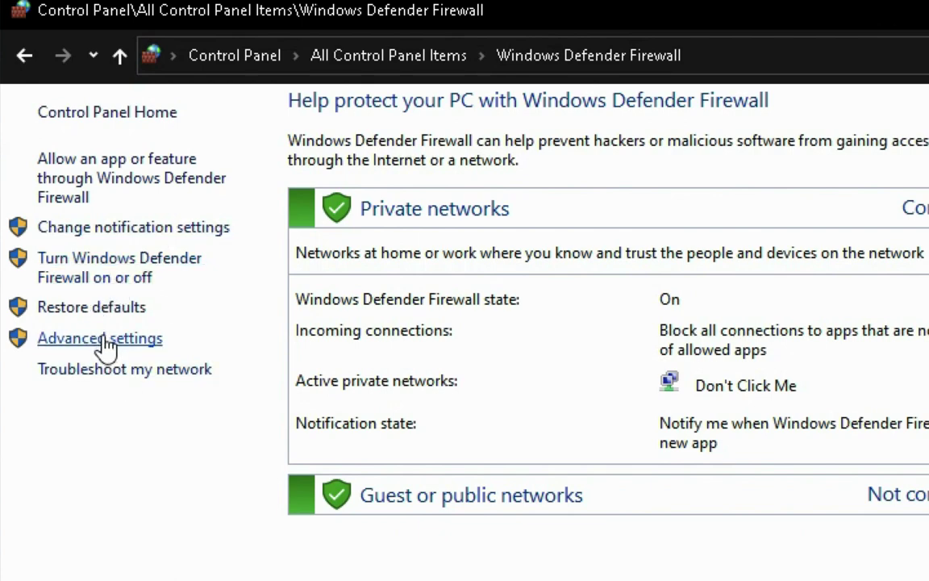
Tick Public for File and Printer Sharing in the firewall's allowed apps list and save.
{"action": "left_click", "coordinate": [167, 180]}
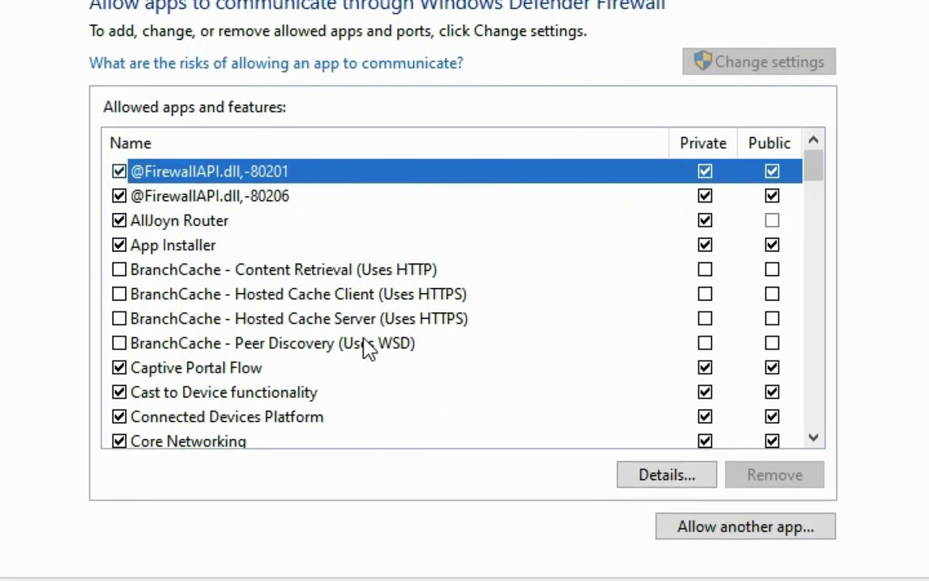
{"action": "left_click", "coordinate": [822, 208]}
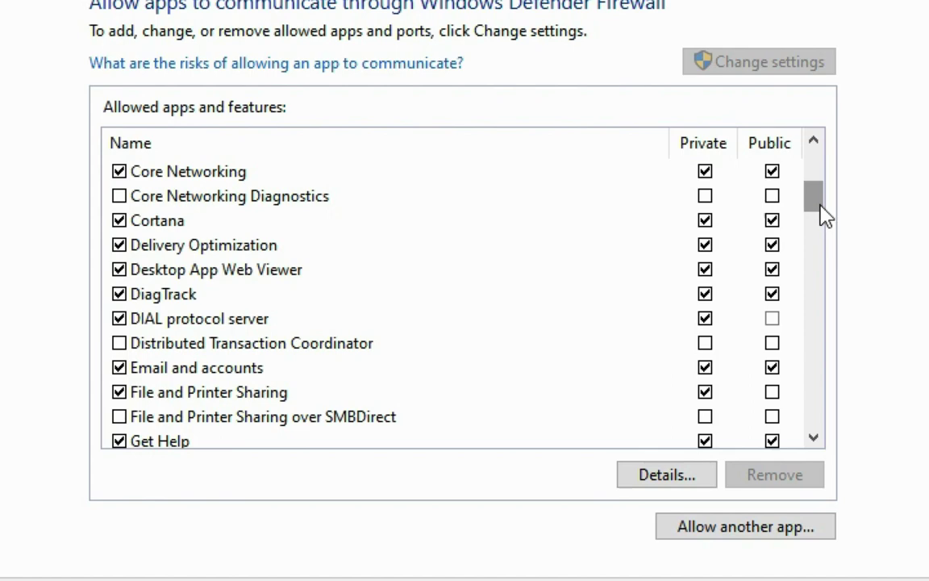
{"action": "mouse_move", "coordinate": [824, 212]}
{"action": "left_mouse_down"}
{"action": "mouse_move", "coordinate": [824, 222]}
{"action": "mouse_move", "coordinate": [825, 177]}
{"action": "mouse_move", "coordinate": [821, 216]}
{"action": "left_mouse_up"}
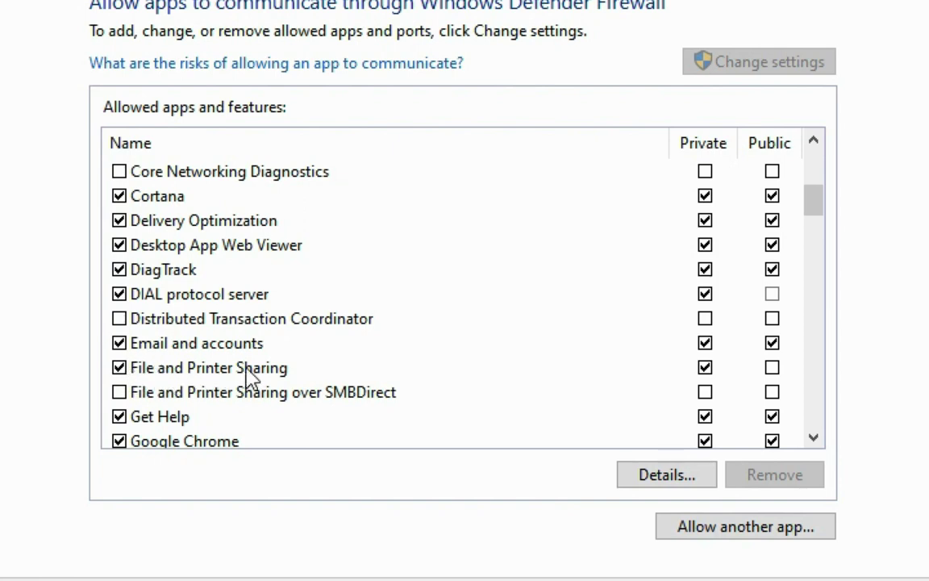
{"action": "left_click", "coordinate": [772, 367]}
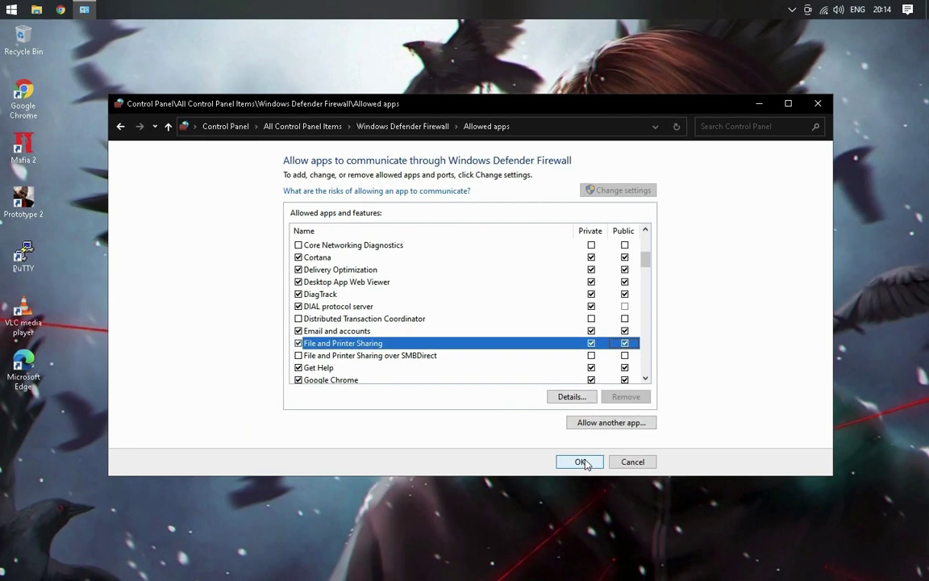
{"action": "left_click", "coordinate": [641, 546]}
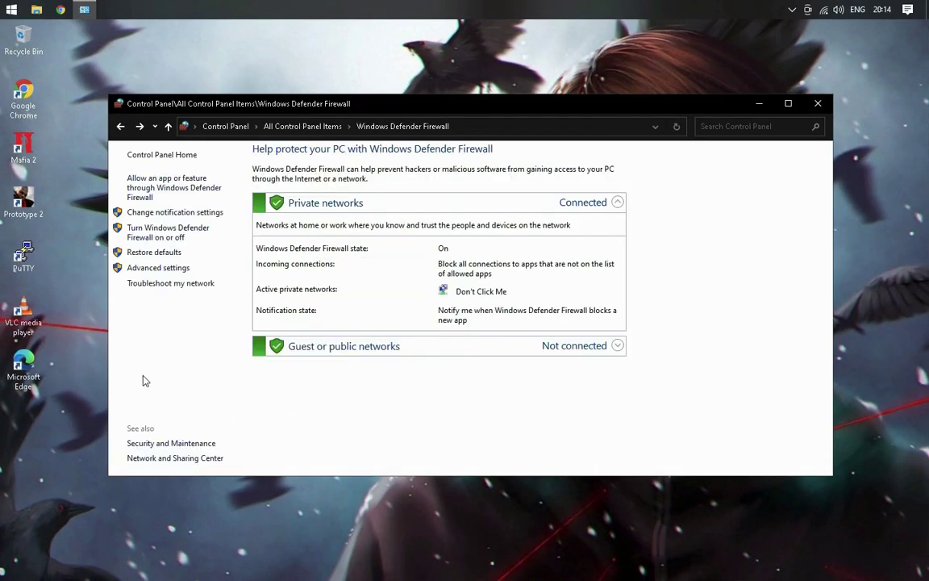
Review private-network discovery and file sharing in Network and Sharing Center's advanced settings, changing nothing.
{"action": "left_click", "coordinate": [295, 129]}
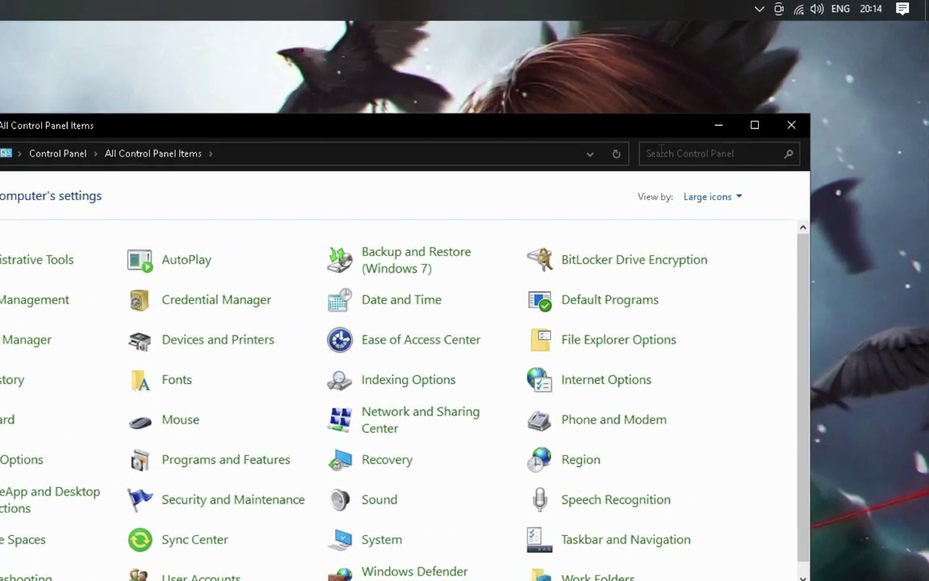
{"action": "left_click", "coordinate": [713, 124]}
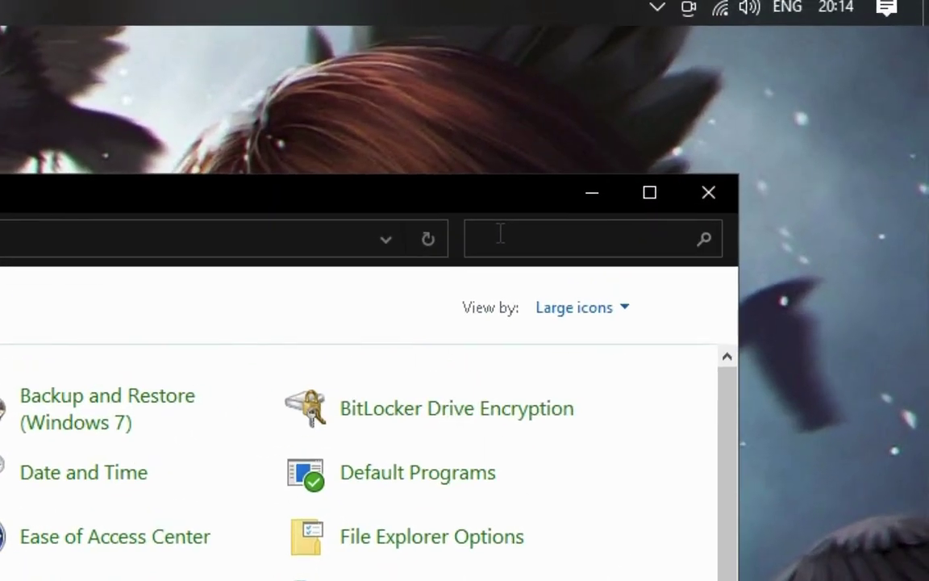
{"action": "type", "text": "sh"}
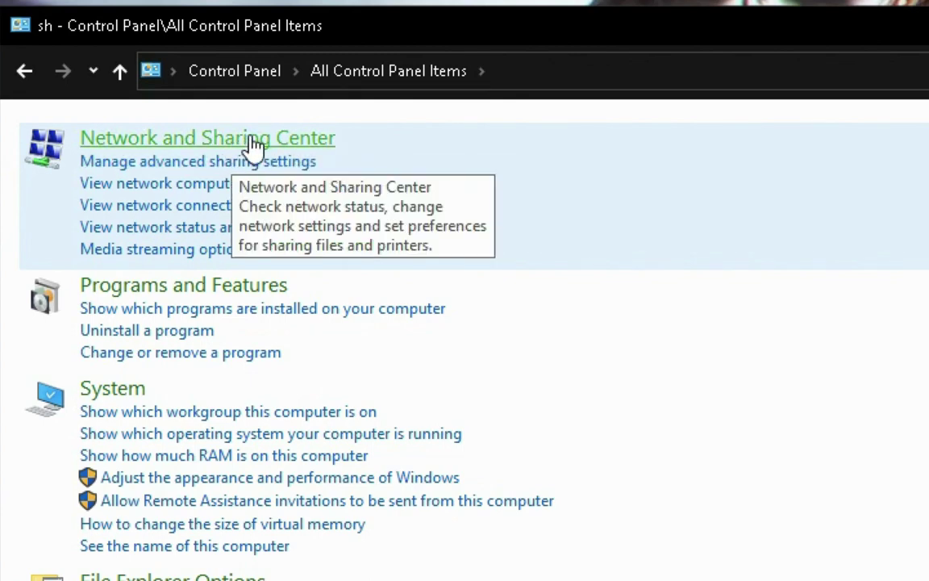
{"action": "left_click", "coordinate": [246, 139]}
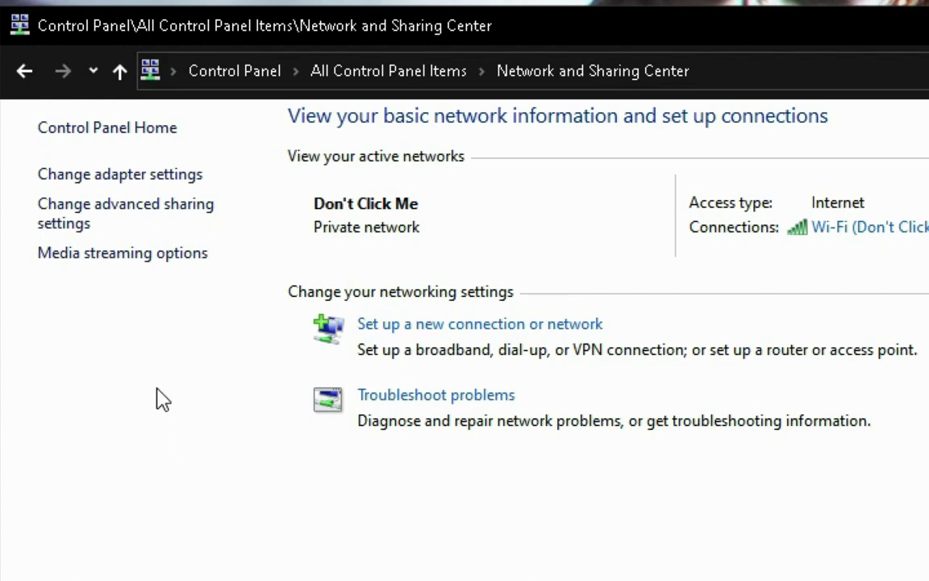
{"action": "left_click", "coordinate": [119, 216]}
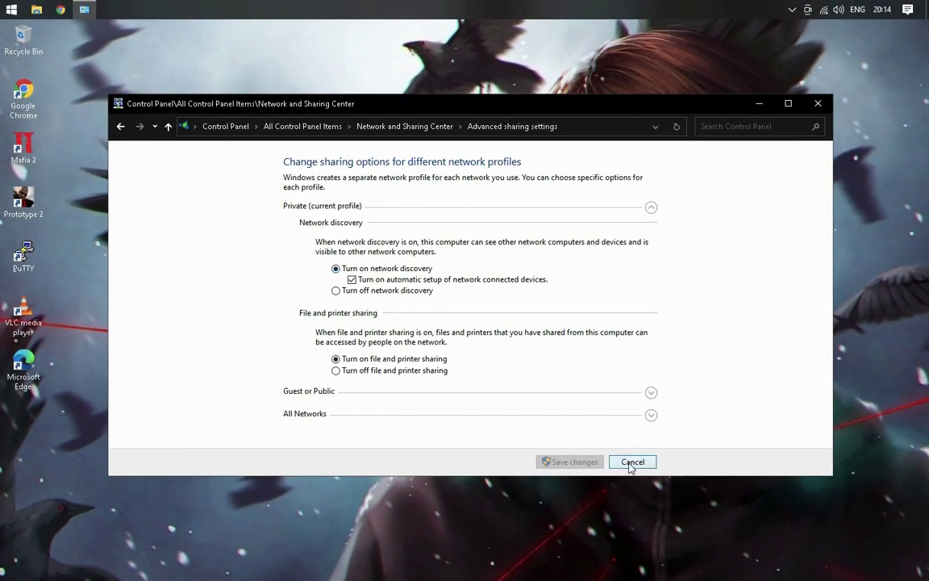
{"action": "left_click", "coordinate": [630, 464]}
Close Control Panel and open the Properties of the Private Data (D:) drive in File Explorer.
{"action": "left_click", "coordinate": [817, 104]}
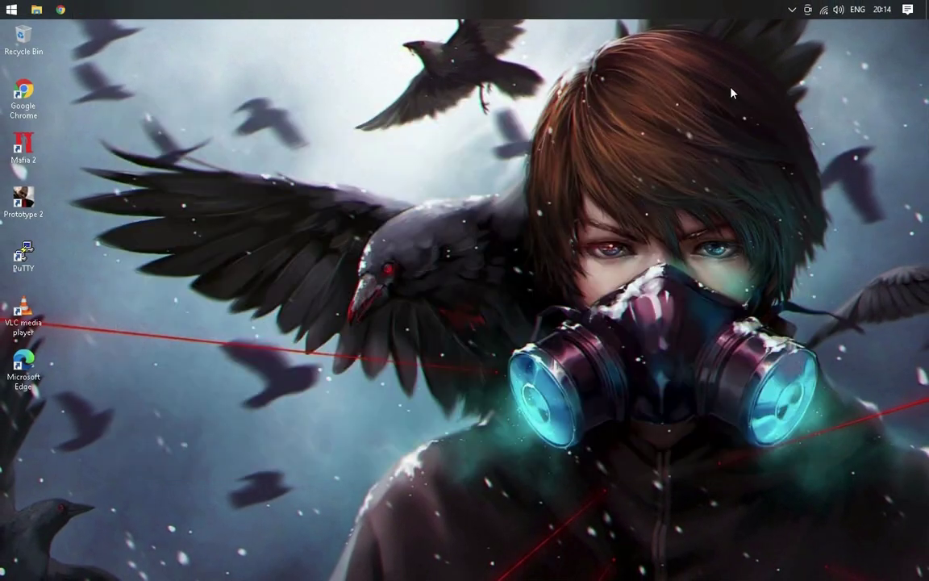
{"action": "left_click", "coordinate": [37, 9]}
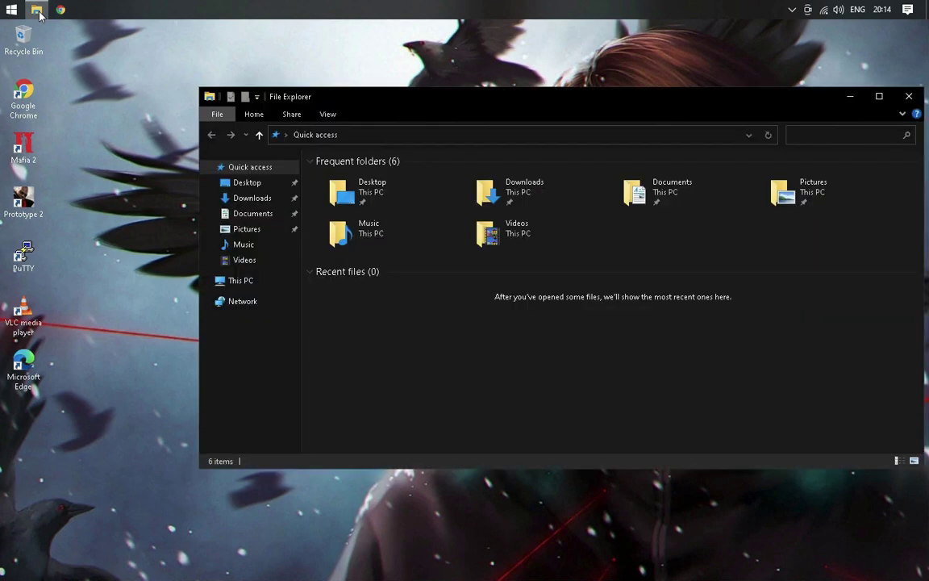
{"action": "left_click", "coordinate": [240, 281]}
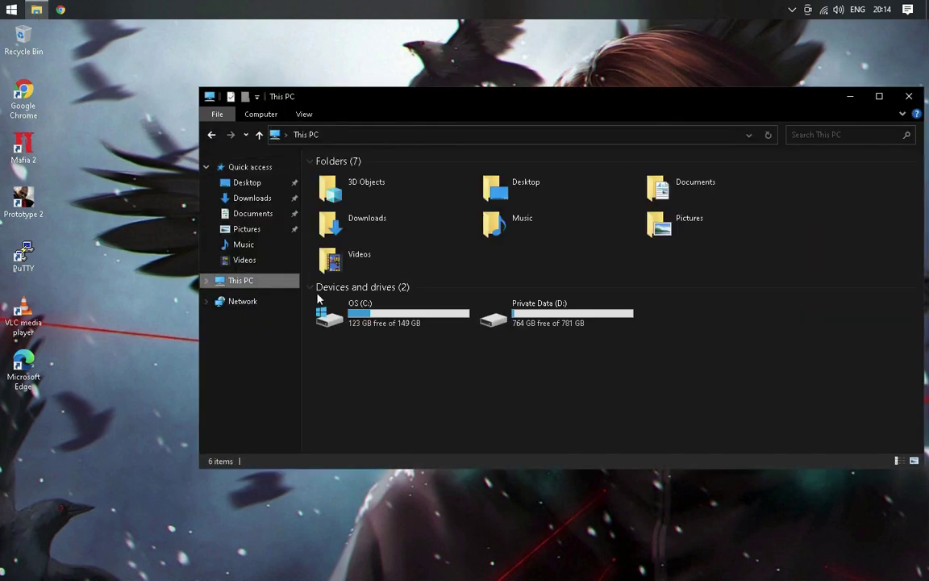
{"action": "right_click", "coordinate": [566, 326]}
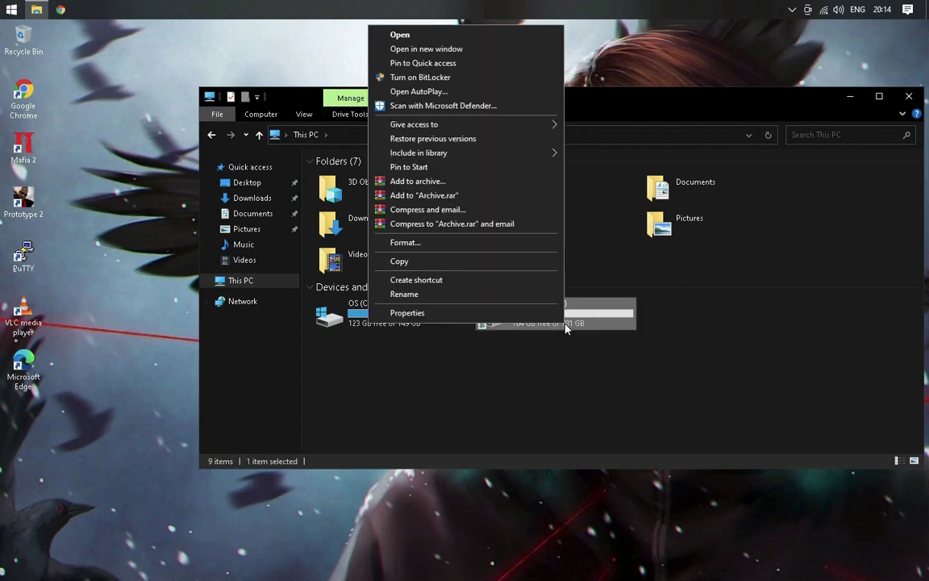
{"action": "left_click", "coordinate": [518, 314]}
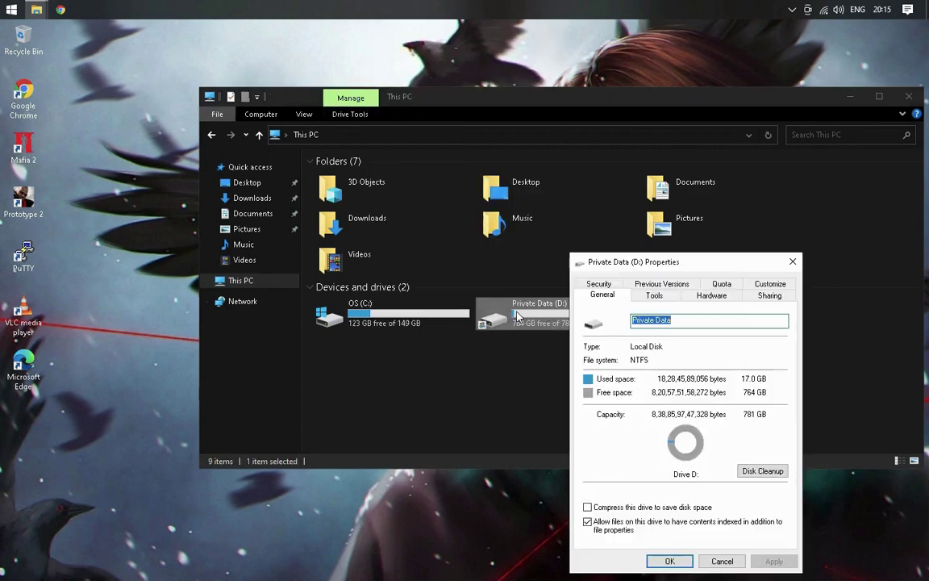
{"action": "left_click_drag", "start_coordinate": [634, 266], "coordinate": [528, 199]}
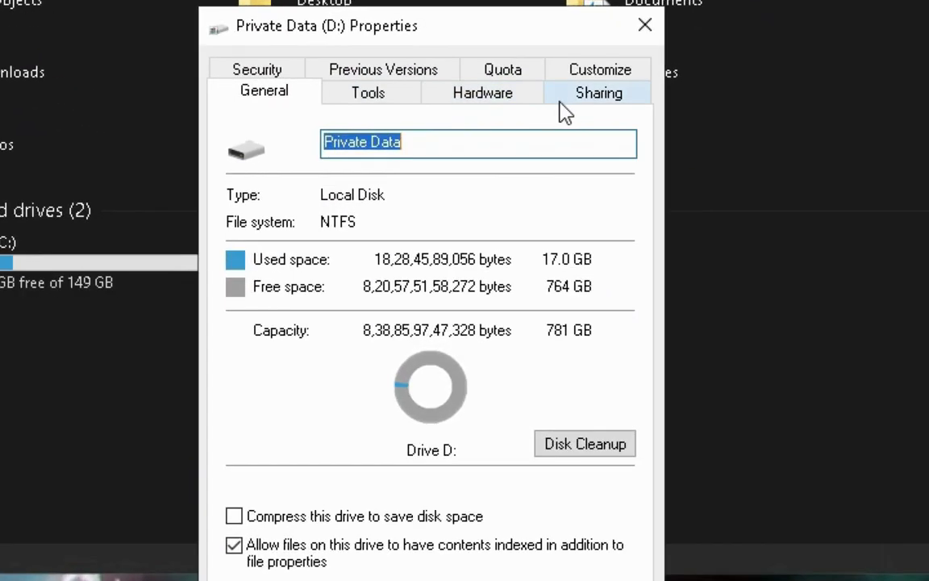
Share the drive as 'Private Data' with Everyone granted Full Control, then close its properties.
{"action": "left_click", "coordinate": [589, 102]}
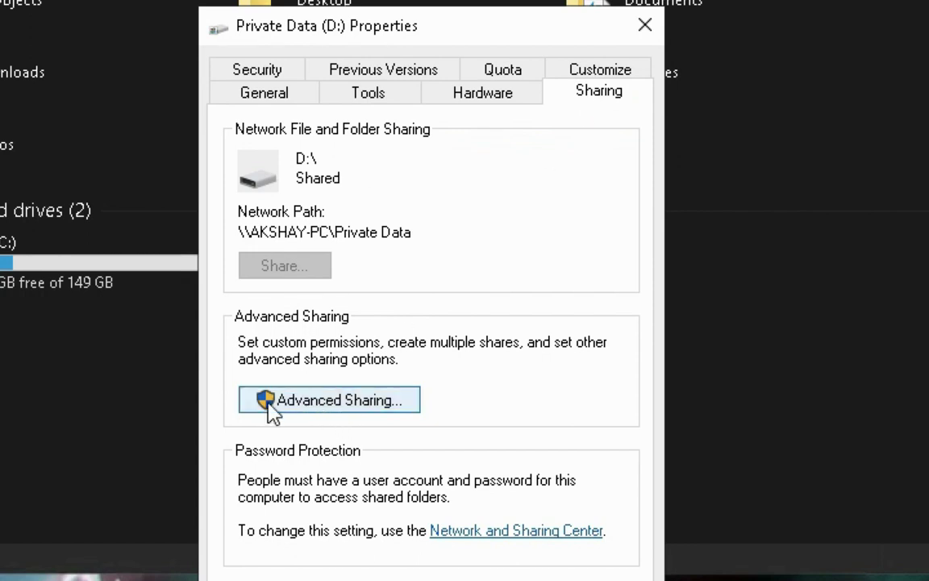
{"action": "left_click", "coordinate": [338, 403]}
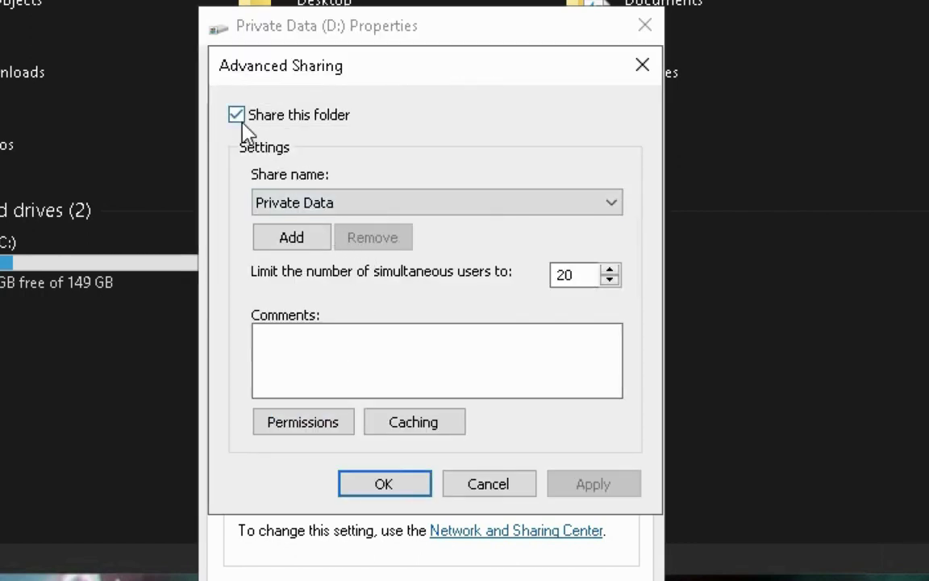
{"action": "left_click", "coordinate": [286, 426]}
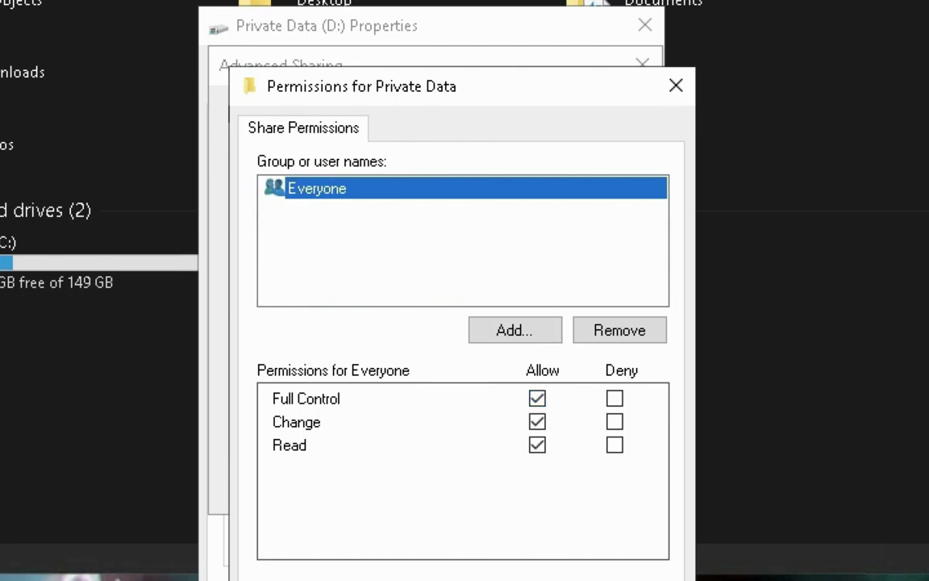
{"action": "key", "text": "Return"}
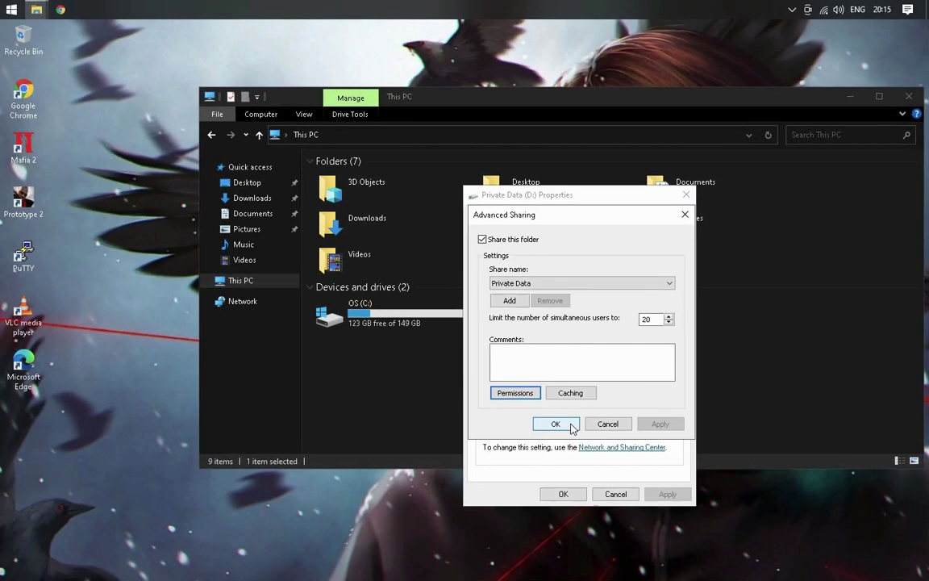
{"action": "left_click", "coordinate": [556, 424]}
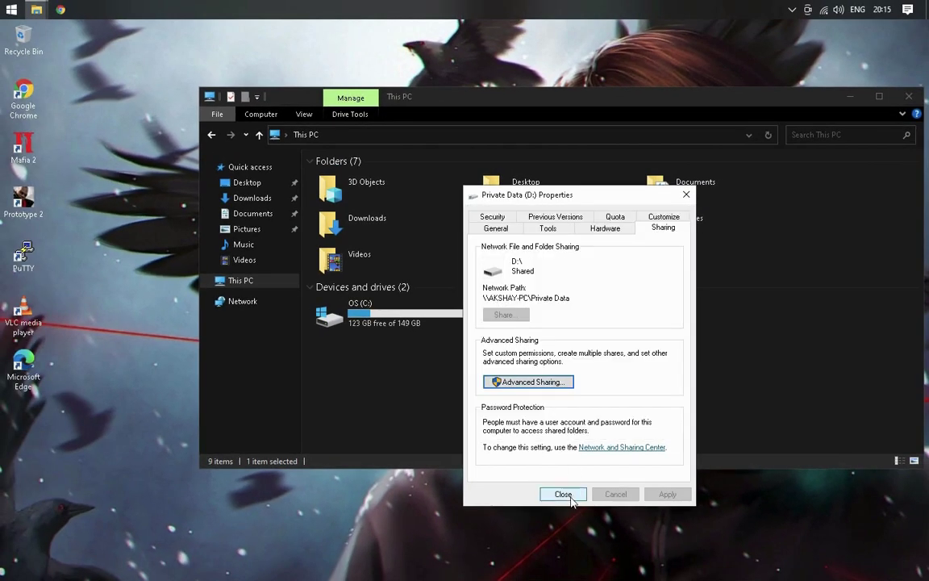
{"action": "left_click", "coordinate": [563, 494]}
Launch cmd as administrator from the Run dialog and run ipconfig.
{"action": "left_click", "coordinate": [909, 96]}
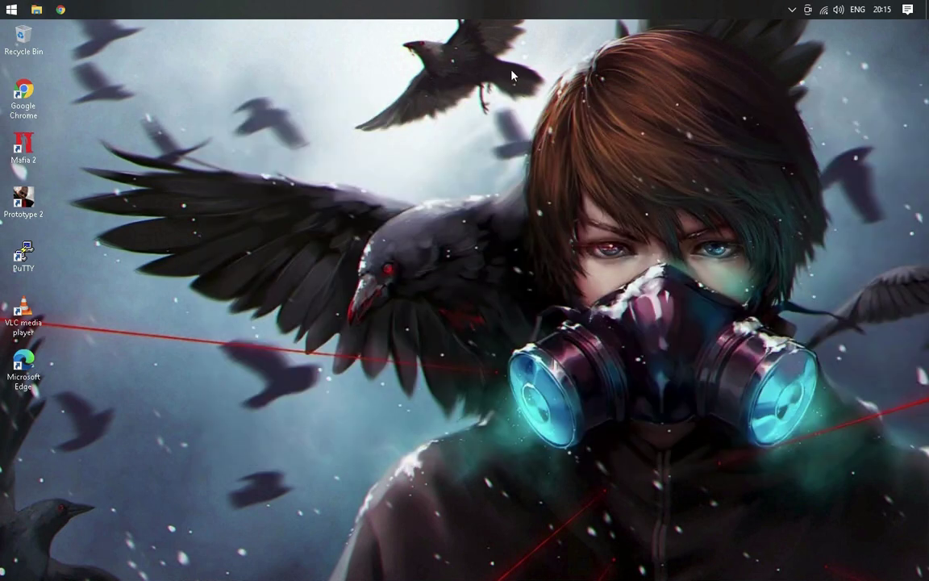
{"action": "right_click", "coordinate": [18, 12]}
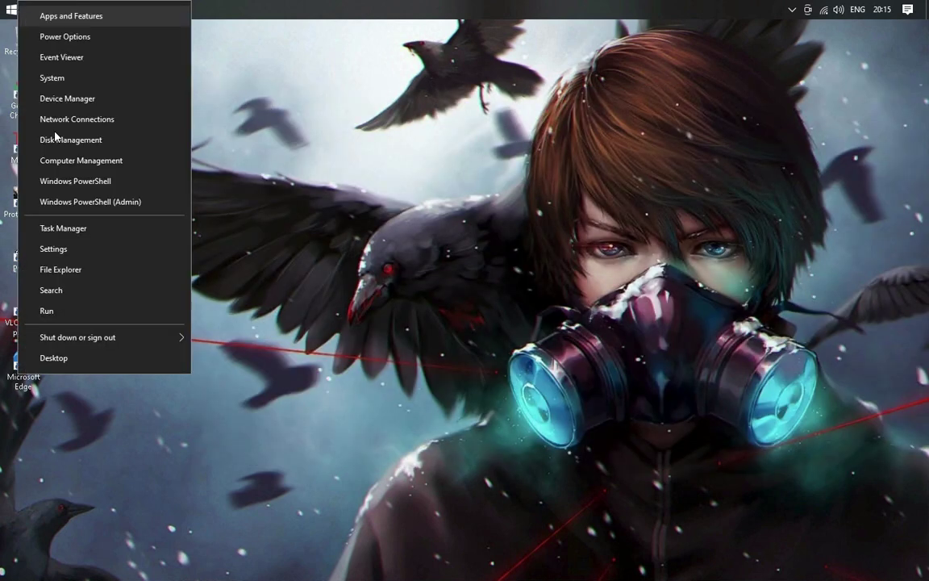
{"action": "left_click", "coordinate": [75, 315]}
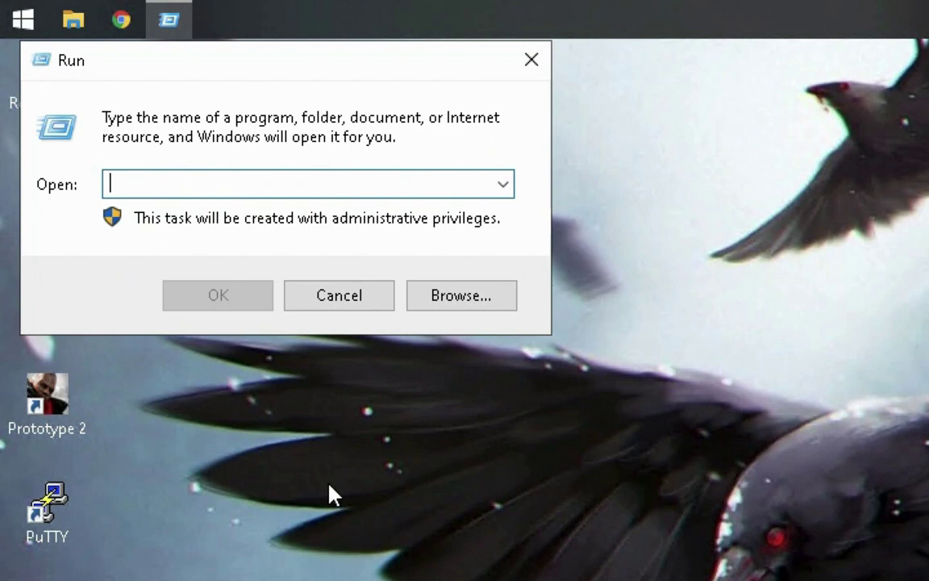
{"action": "type", "text": "cmd"}
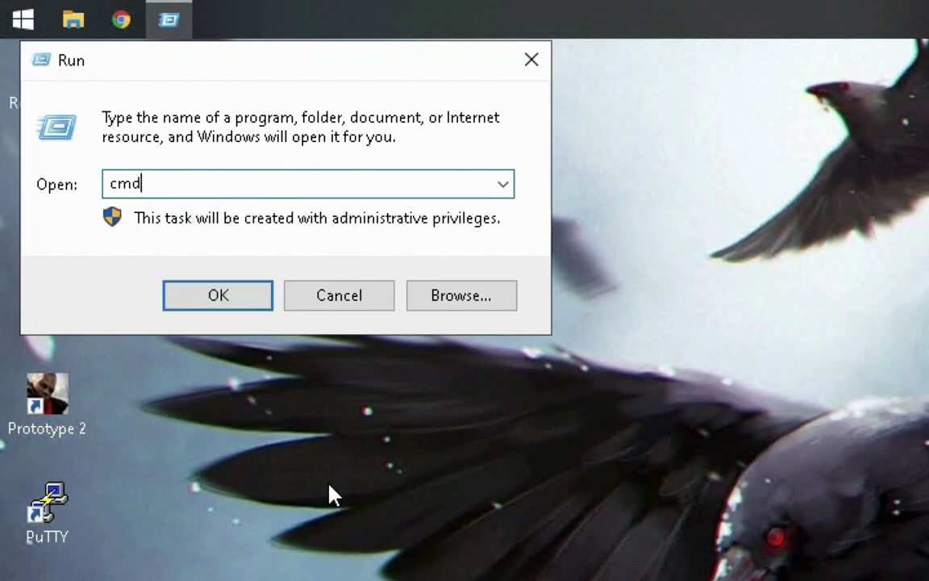
{"action": "key", "text": "Return"}
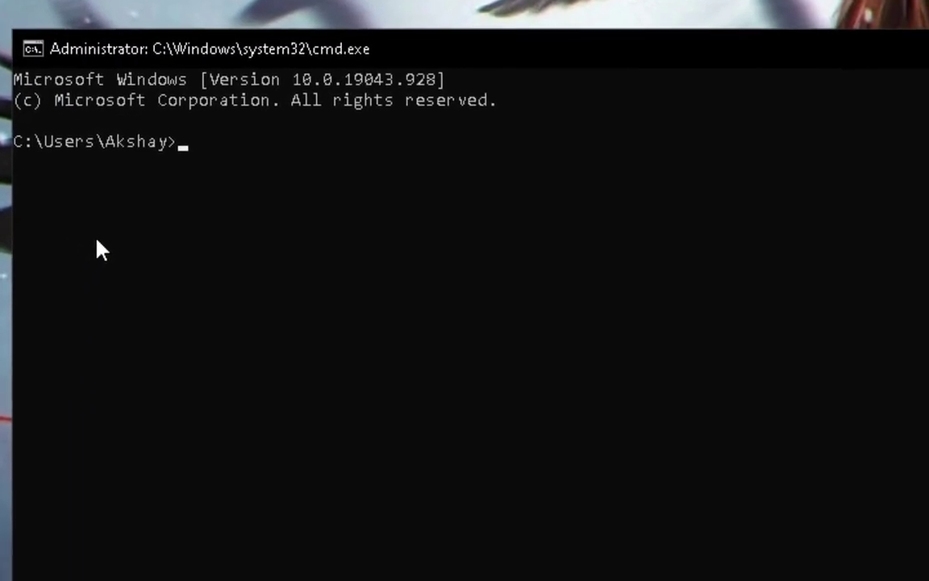
{"action": "type", "text": "ip"}
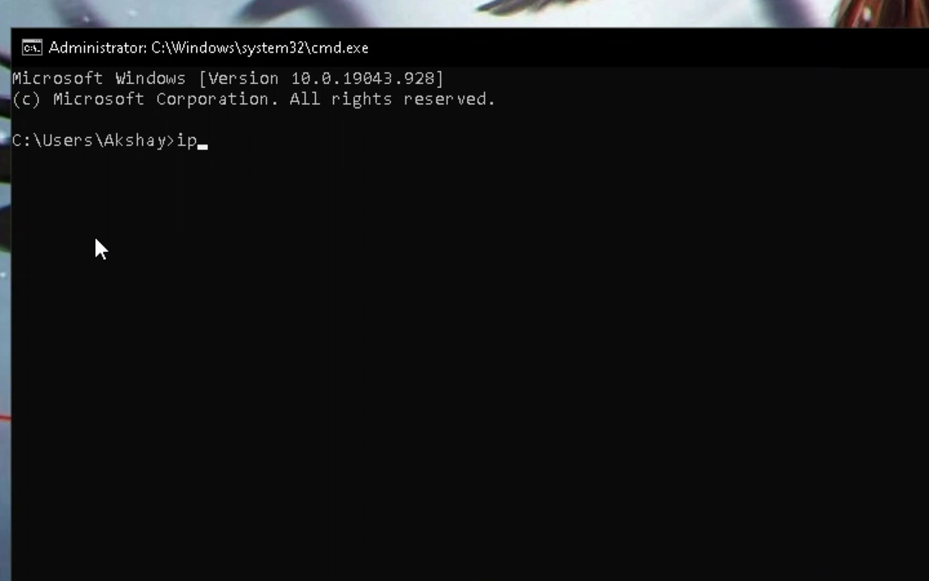
{"action": "type", "text": "config"}
{"action": "key", "text": "Return"}
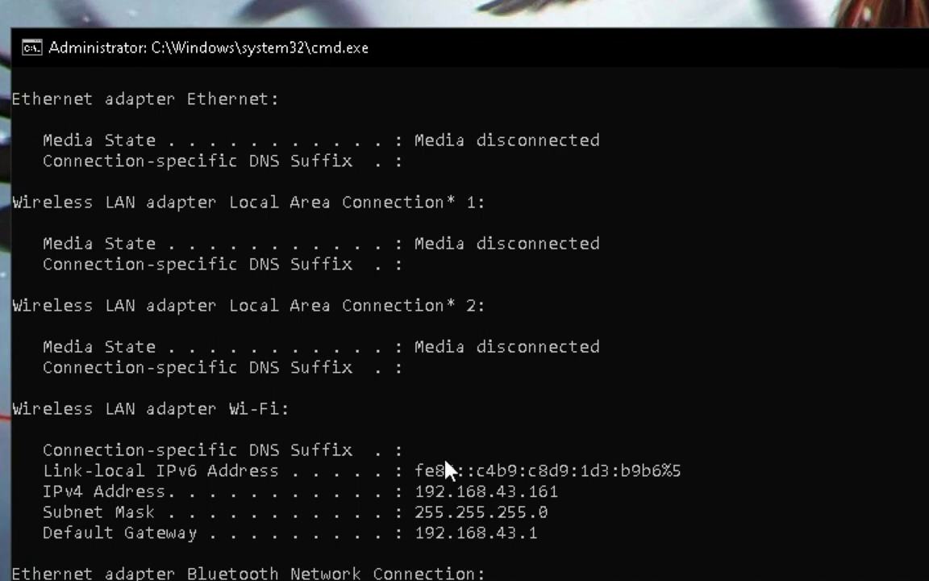
Select the Wi-Fi IPv4 address 192.168.43.161 in the output, then close the command prompt.
{"action": "left_click", "coordinate": [578, 491]}
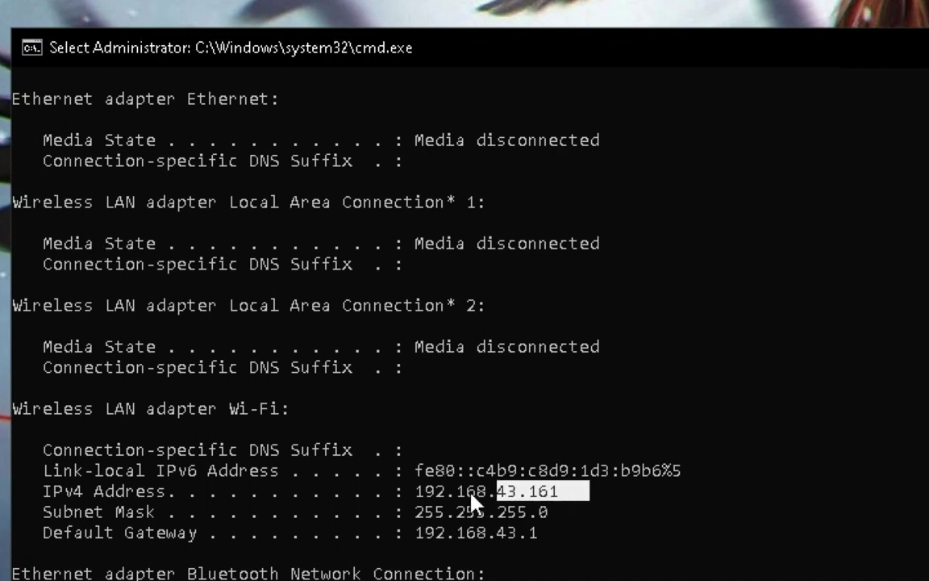
{"action": "double_click", "coordinate": [419, 494]}
{"action": "left_click", "coordinate": [429, 495]}
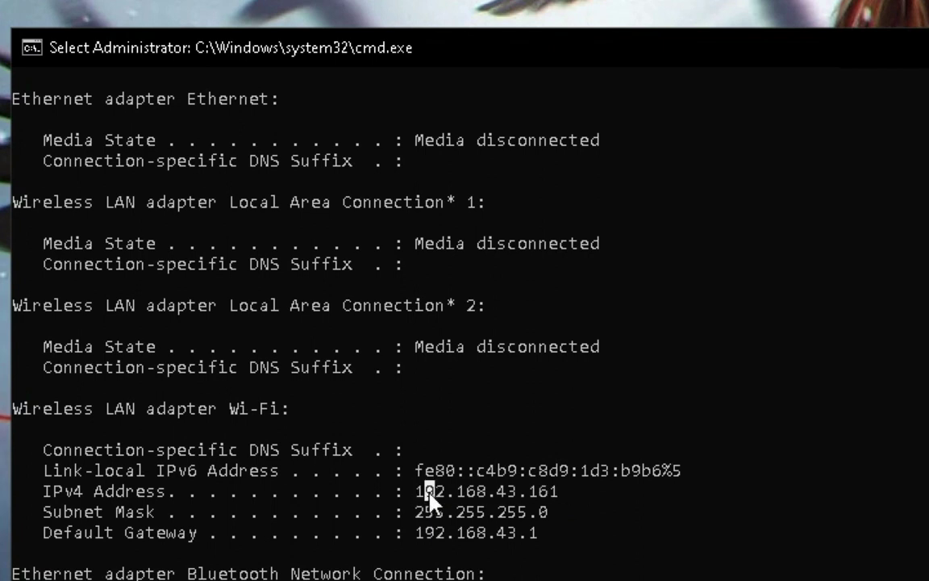
{"action": "double_click", "coordinate": [413, 494]}
{"action": "left_click", "coordinate": [408, 492]}
{"action": "left_click_drag", "start_coordinate": [36, 494], "coordinate": [167, 498]}
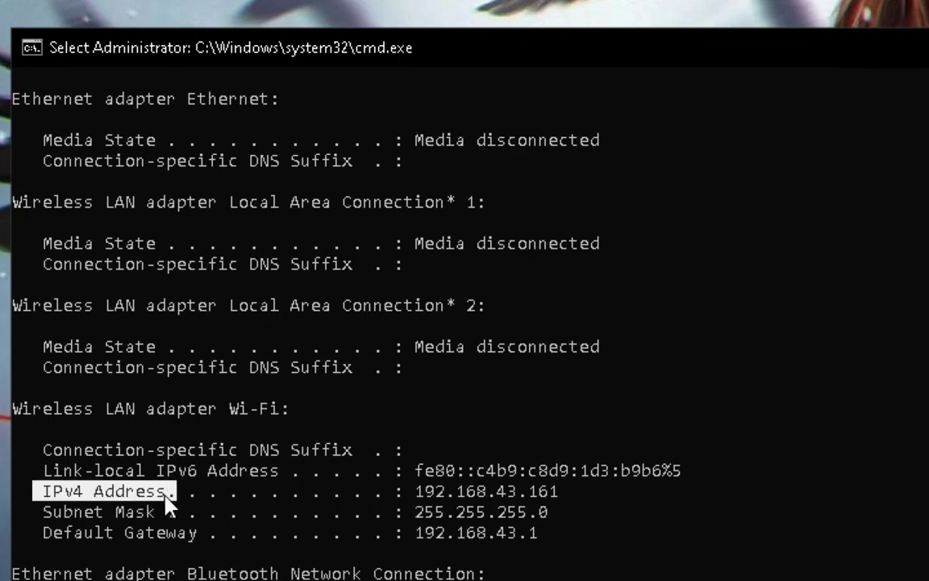
{"action": "left_click", "coordinate": [759, 348]}
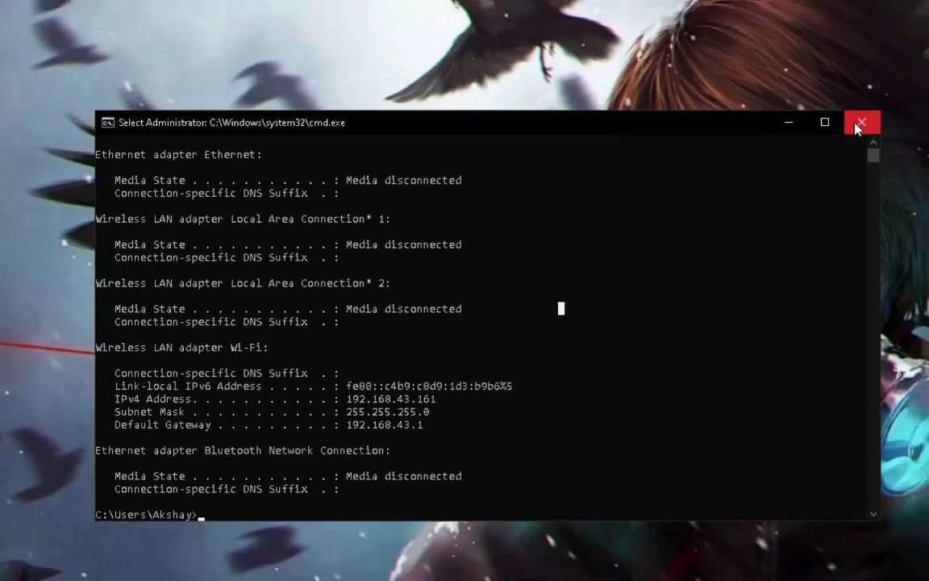
{"action": "left_click", "coordinate": [823, 121]}
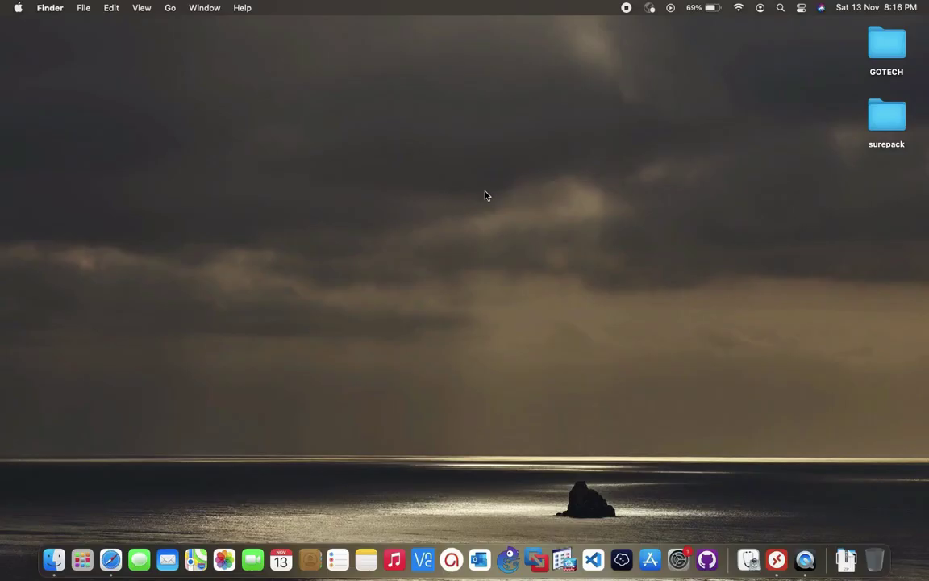
Open Connect to Server from Finder's Go menu with smb://192.168.43.161 as the address.
{"action": "left_click", "coordinate": [55, 560]}
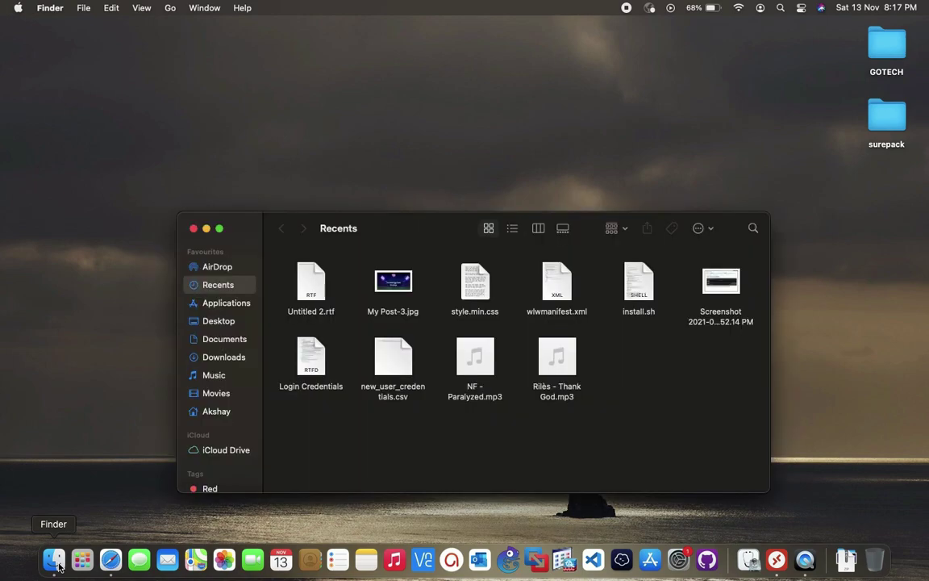
{"action": "left_click", "coordinate": [170, 10]}
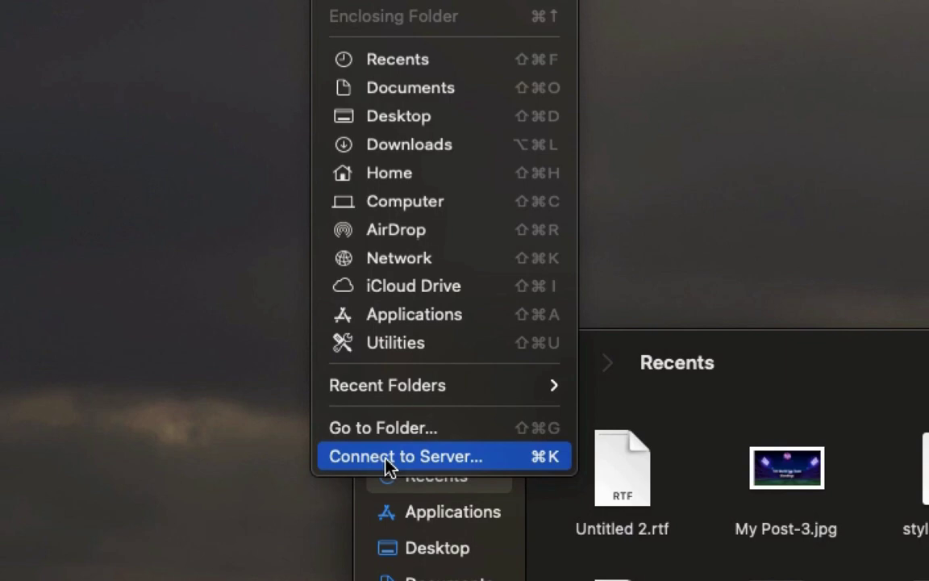
{"action": "left_click", "coordinate": [386, 458]}
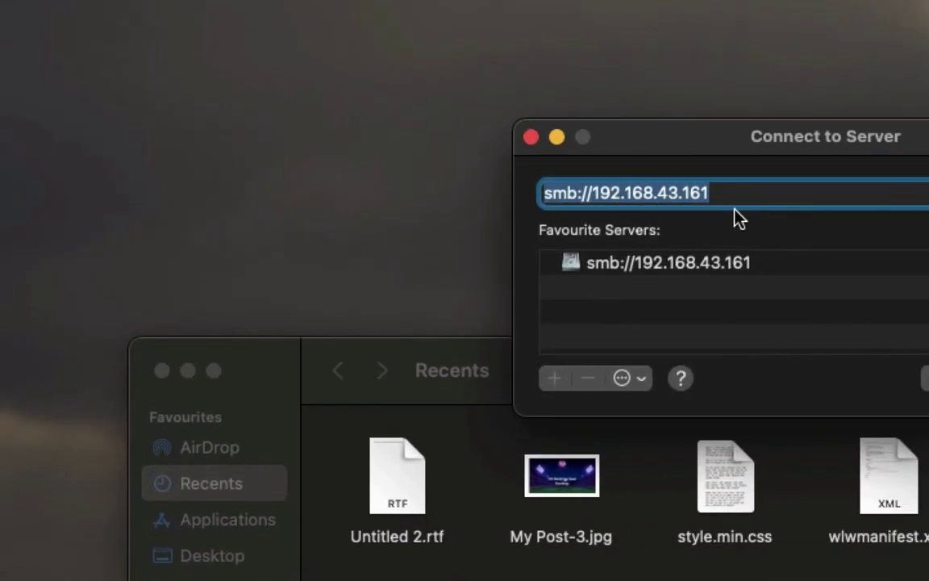
{"action": "left_click", "coordinate": [361, 207]}
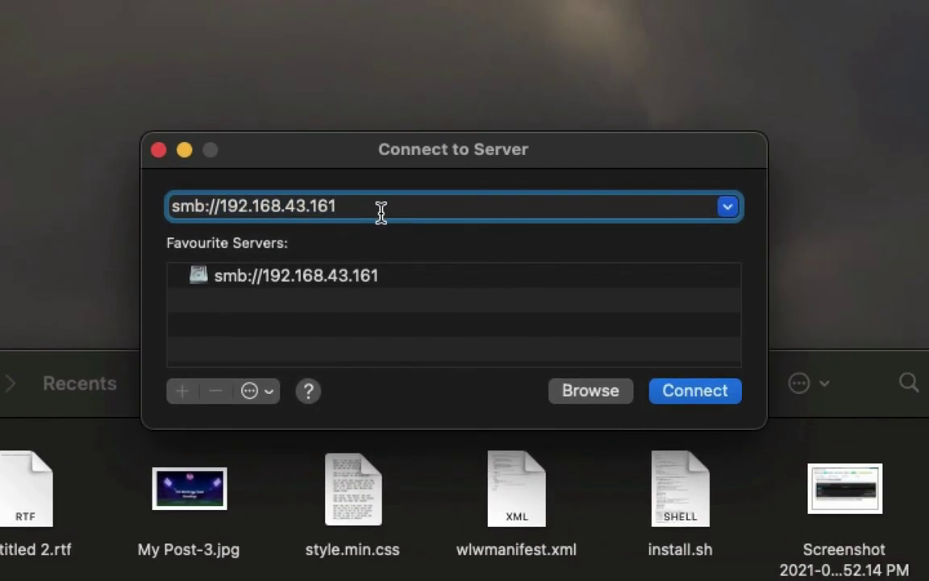
{"action": "double_click", "coordinate": [359, 205]}
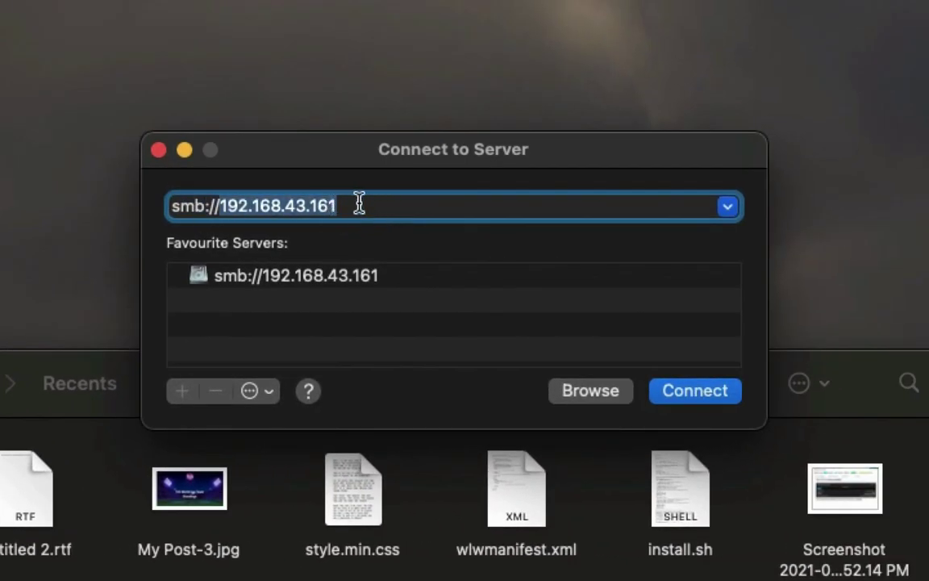
{"action": "left_click", "coordinate": [359, 205]}
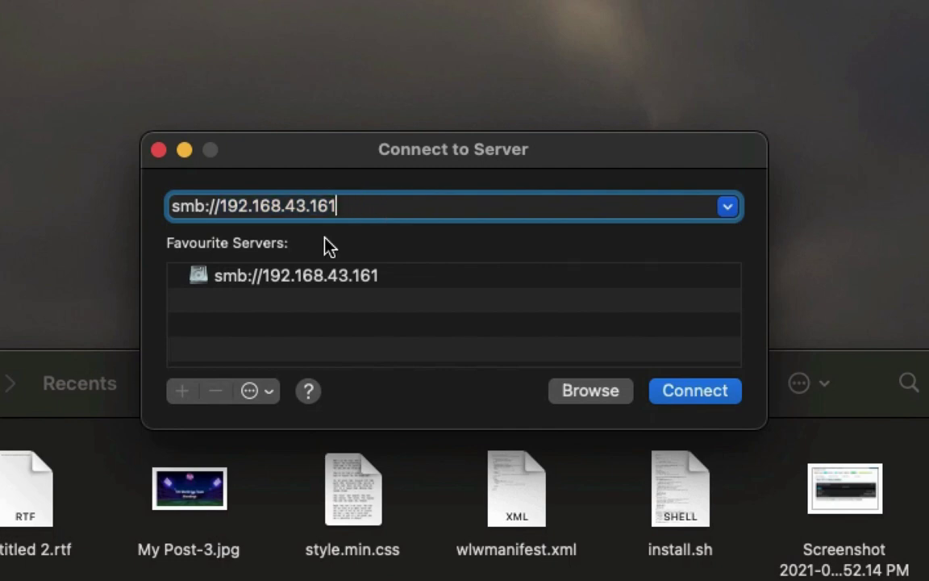
Connect as a registered user with the account password and mount the Private Data volume.
{"action": "left_click", "coordinate": [699, 391]}
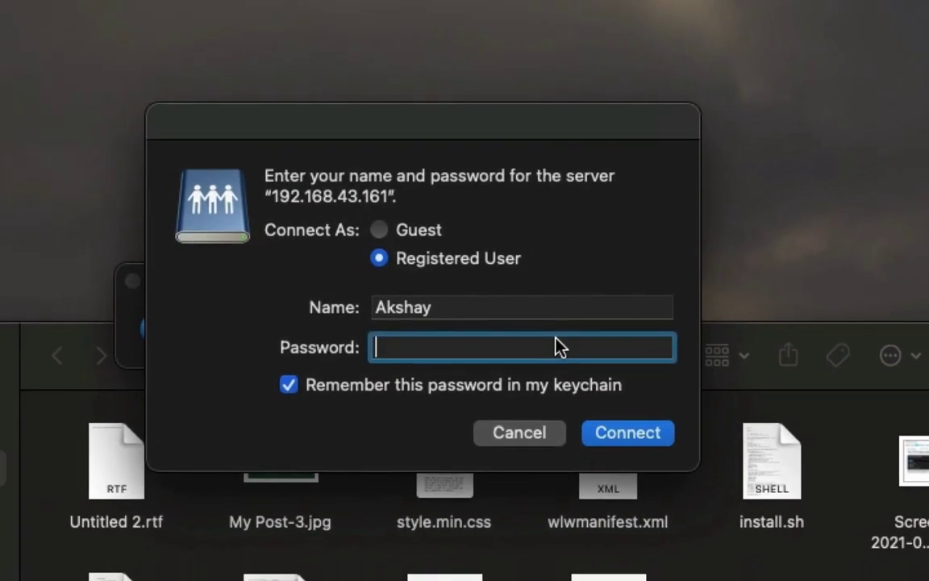
{"action": "type", "text": "•"}
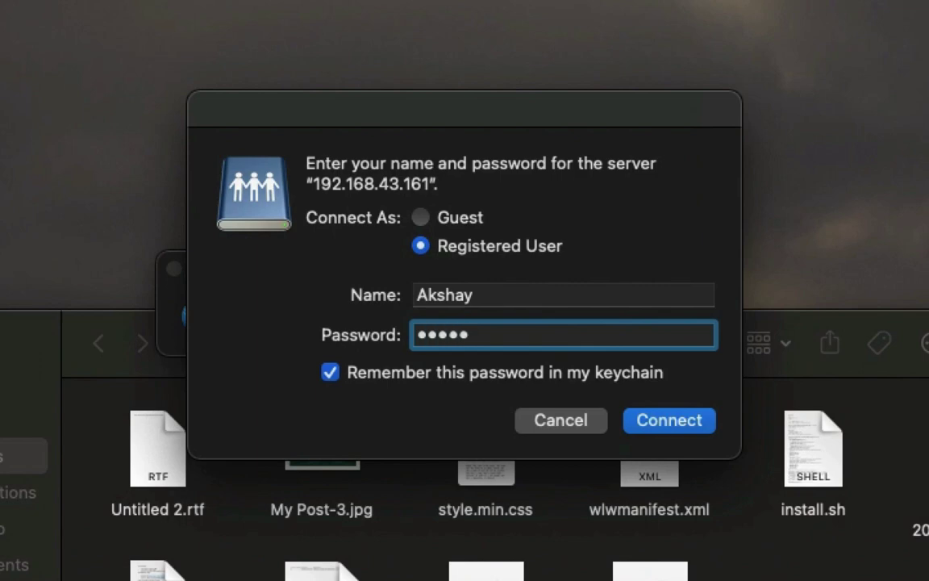
{"action": "key", "text": "Return"}
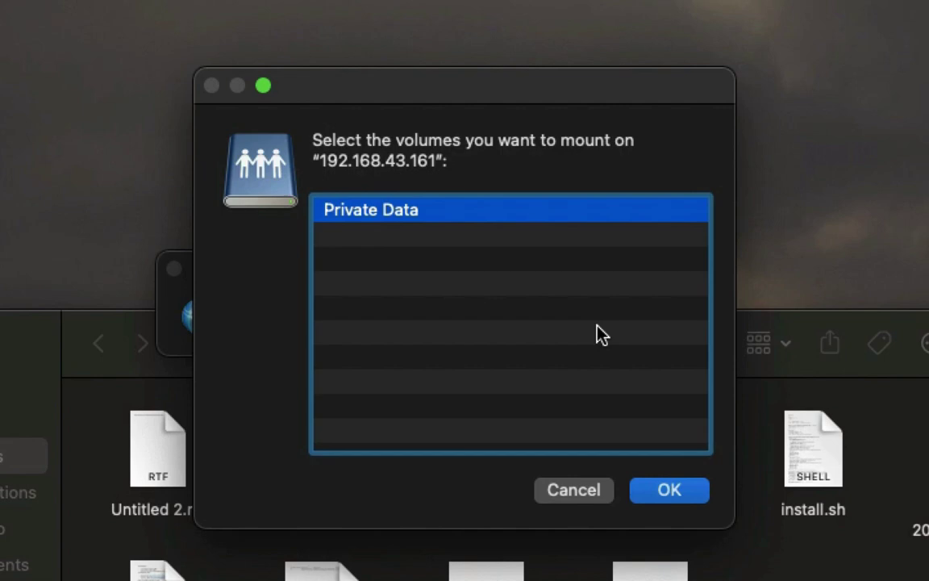
{"action": "key", "text": "Return"}
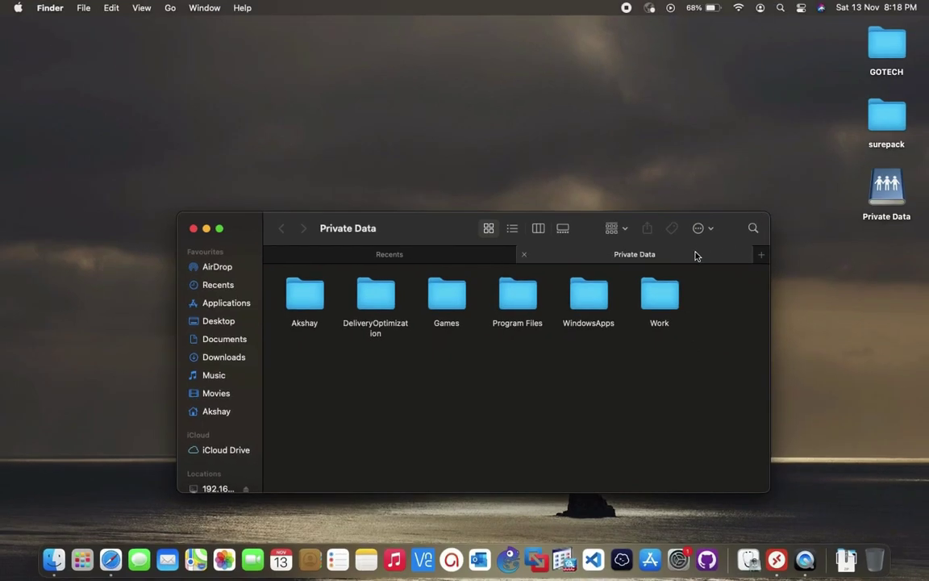
Check Finder's preferences, then drag the Private Data tab out into its own window.
{"action": "left_click", "coordinate": [17, 8]}
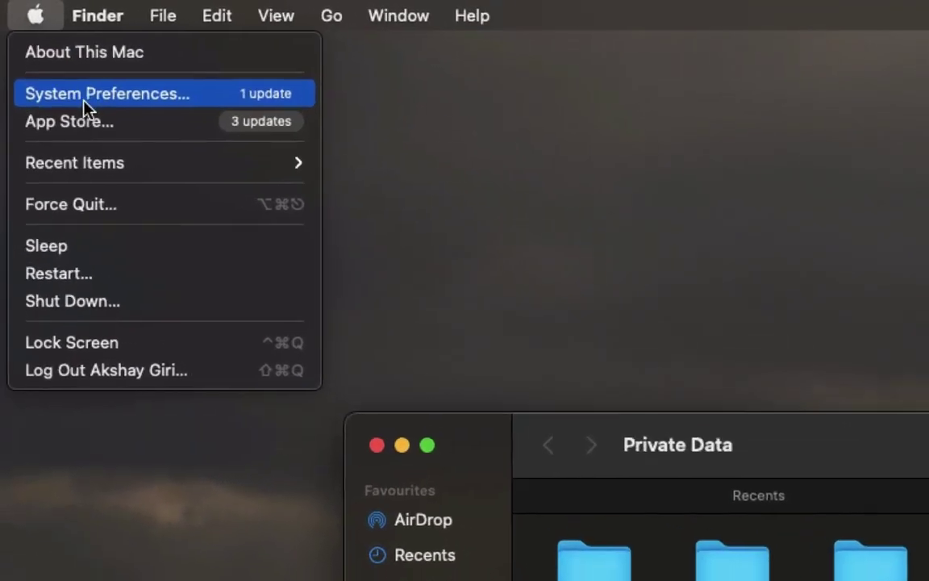
{"action": "mouse_move", "coordinate": [51, 11]}
{"action": "left_click", "coordinate": [112, 96]}
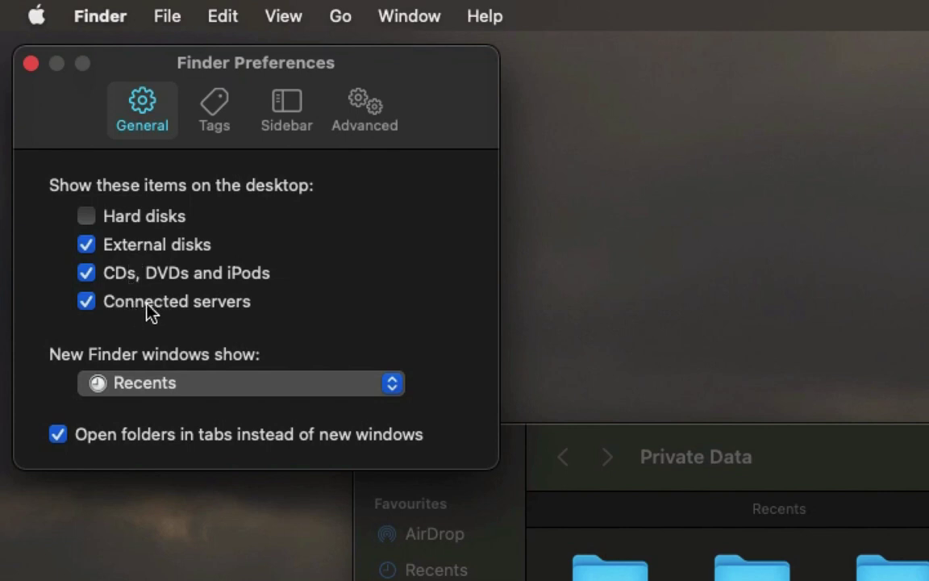
{"action": "left_click", "coordinate": [29, 65]}
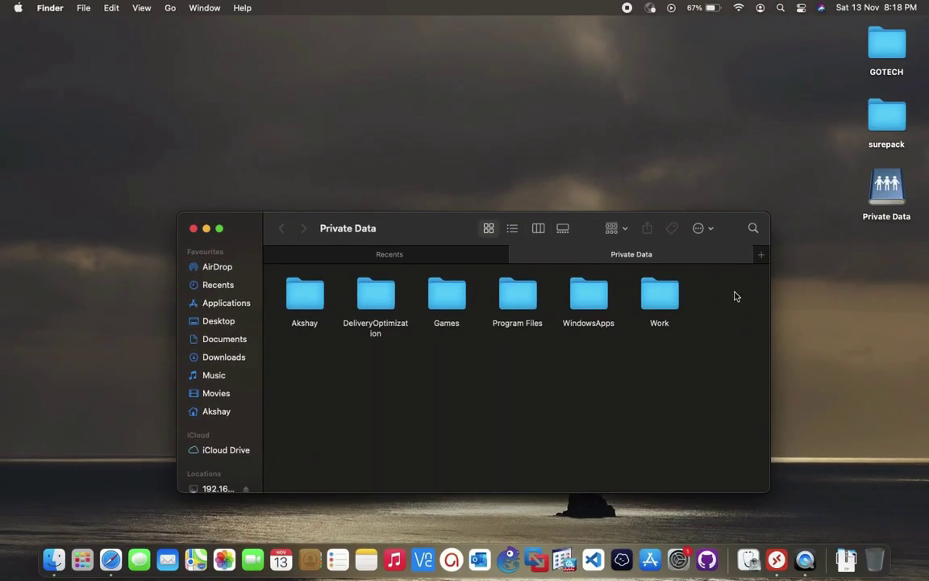
{"action": "left_click_drag", "start_coordinate": [664, 258], "coordinate": [767, 296]}
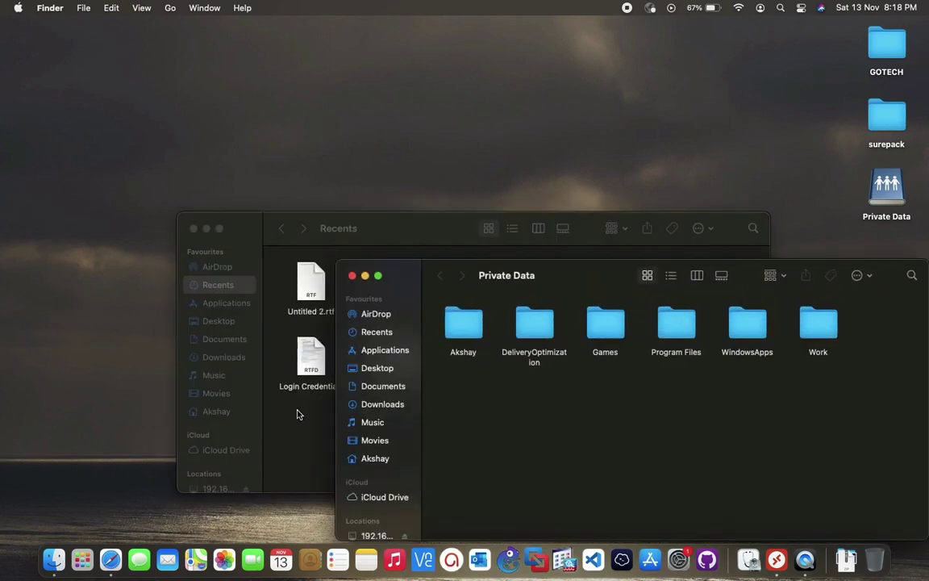
Show Downloads in one Finder window and open the Work folder in the Private Data window.
{"action": "left_click", "coordinate": [283, 388]}
{"action": "left_click", "coordinate": [223, 357]}
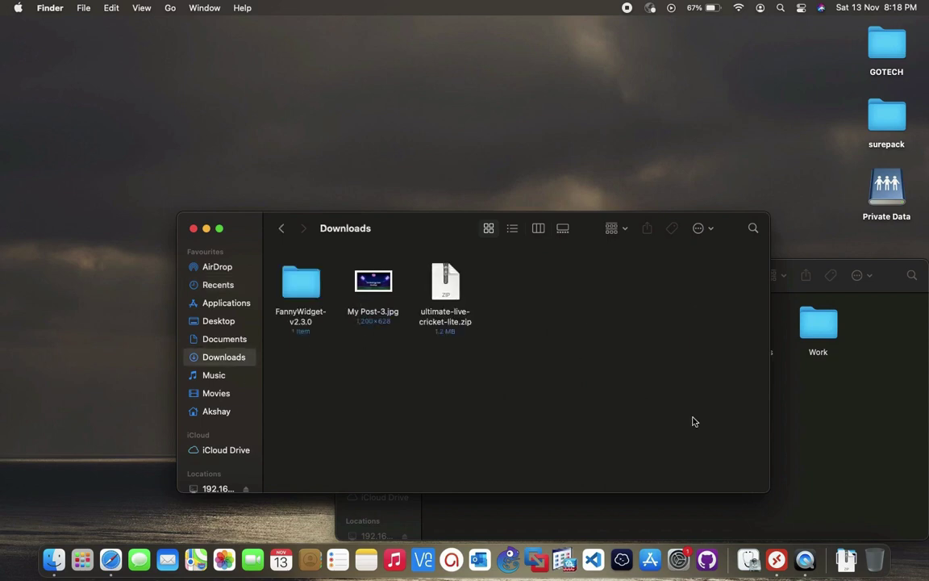
{"action": "left_click", "coordinate": [782, 369]}
{"action": "left_click", "coordinate": [302, 377]}
{"action": "left_click", "coordinate": [773, 368]}
{"action": "double_click", "coordinate": [823, 342]}
Drag ultimate-live-cricket-lite.zip from Downloads into Work and confirm it arrived.
{"action": "left_click", "coordinate": [308, 399]}
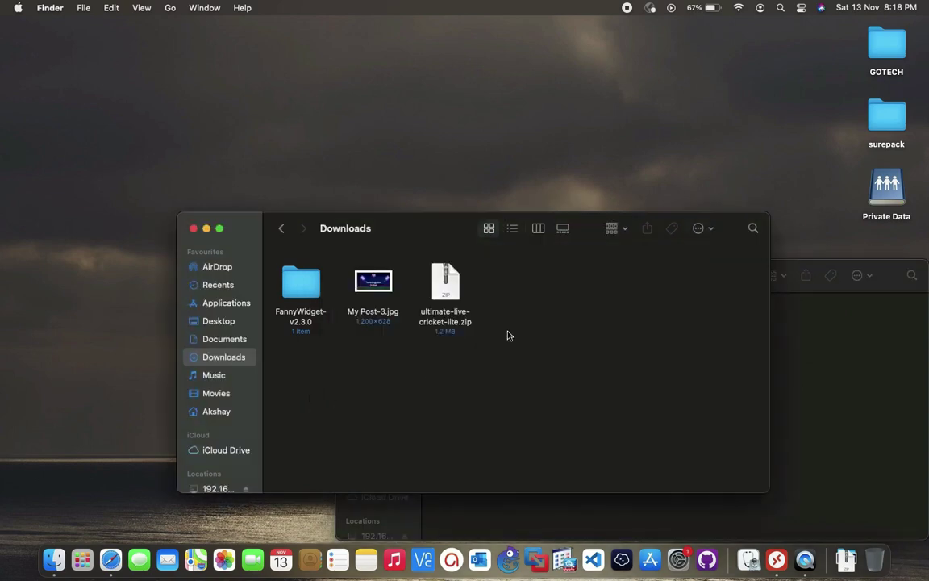
{"action": "left_click_drag", "start_coordinate": [445, 298], "coordinate": [850, 399]}
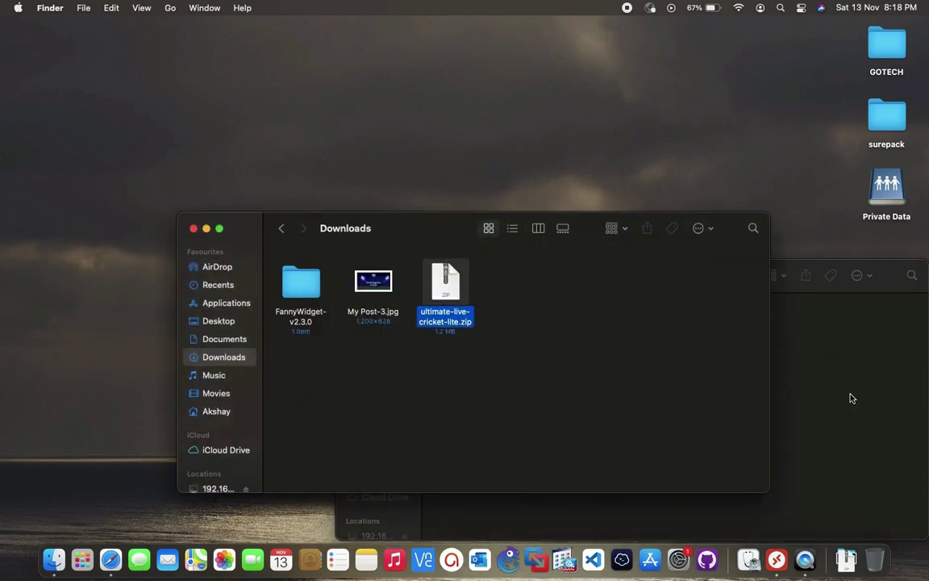
{"action": "left_click", "coordinate": [809, 428]}
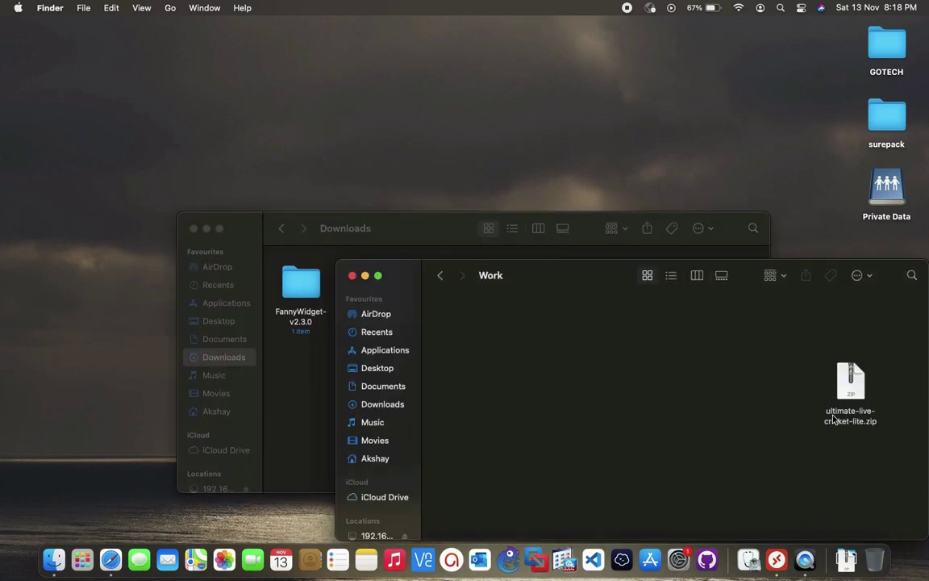
{"action": "left_click", "coordinate": [849, 390]}
{"action": "left_click", "coordinate": [769, 389]}
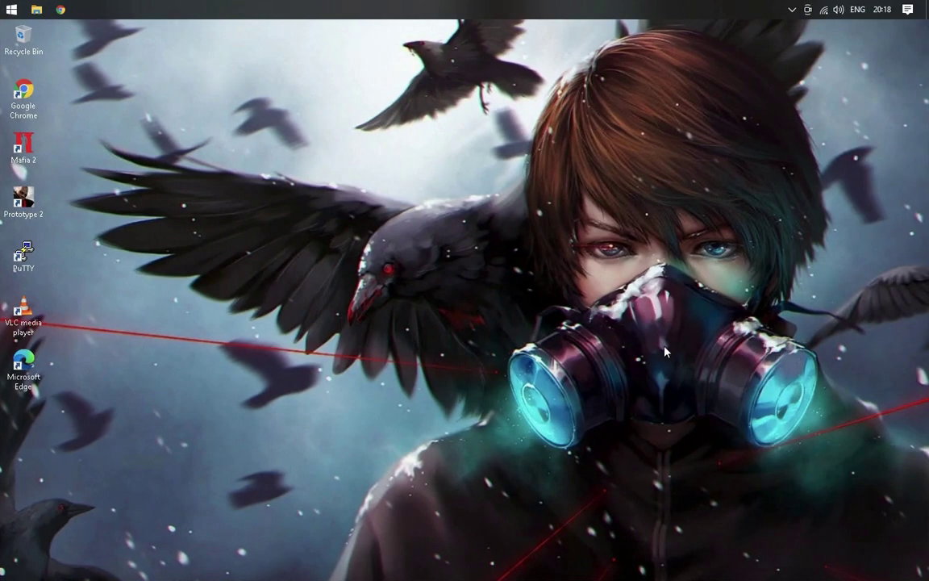
Browse File Explorer to D:\Work and verify ultimate-live-cricket-lite.zip (1,151 KB) arrived from the Mac.
{"action": "left_click", "coordinate": [36, 10]}
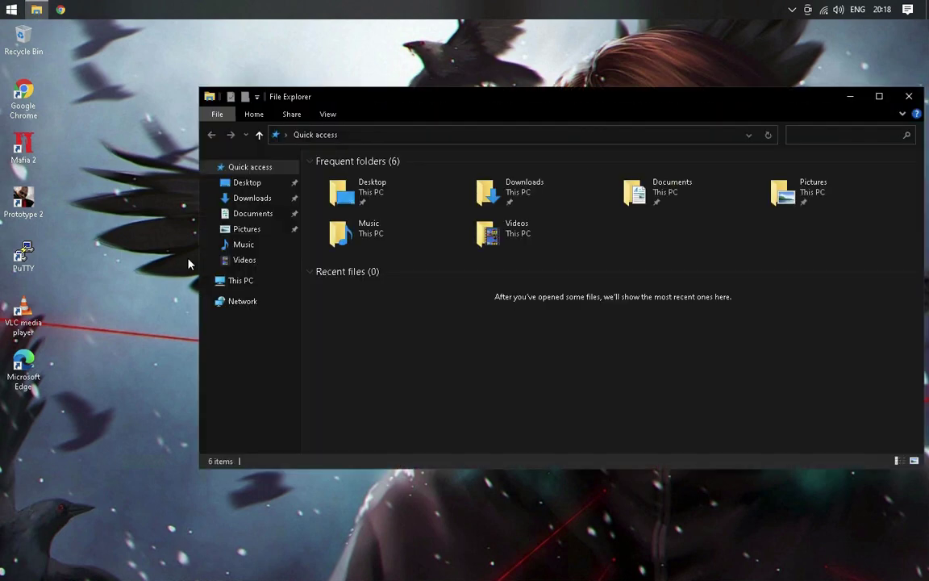
{"action": "left_click", "coordinate": [239, 283]}
{"action": "double_click", "coordinate": [516, 326]}
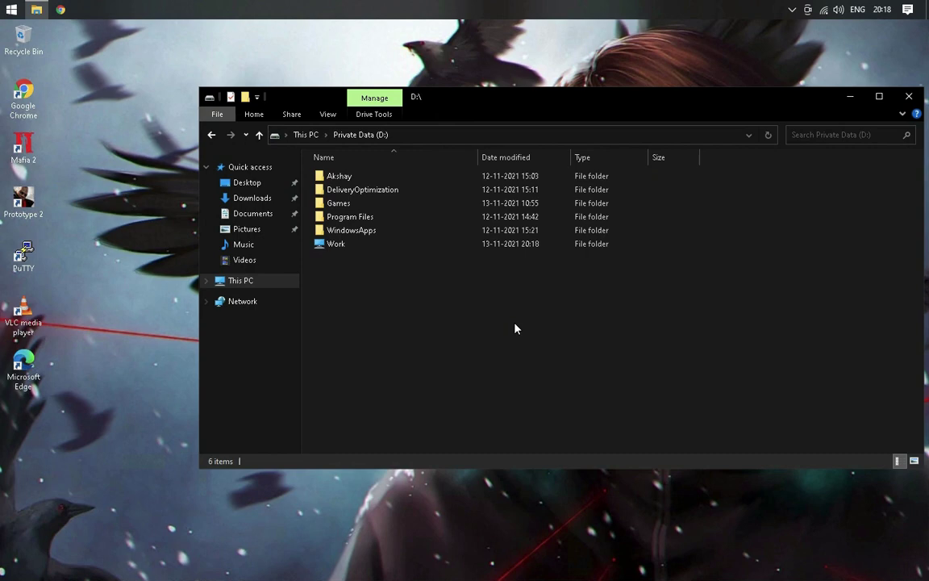
{"action": "double_click", "coordinate": [374, 248]}
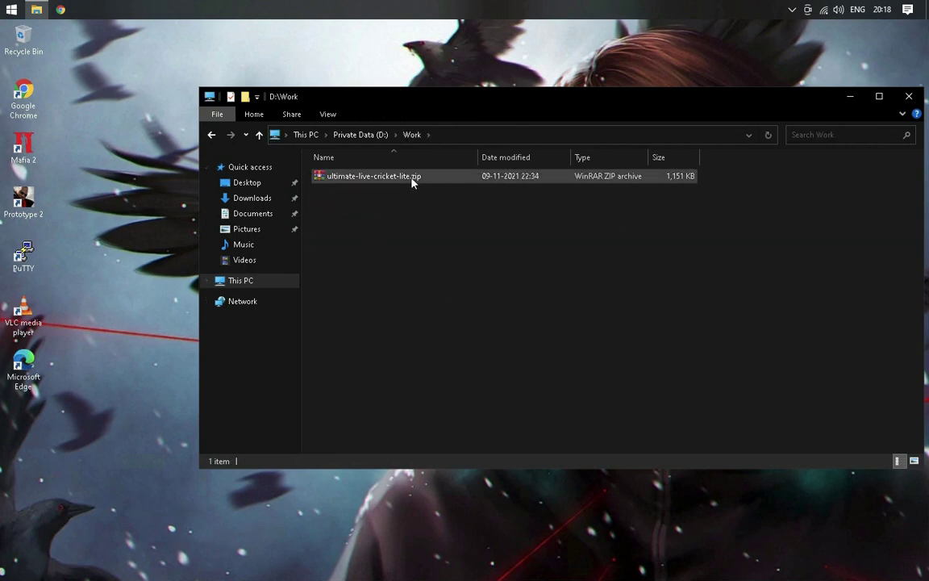
{"action": "key", "text": "ctrl+Left"}
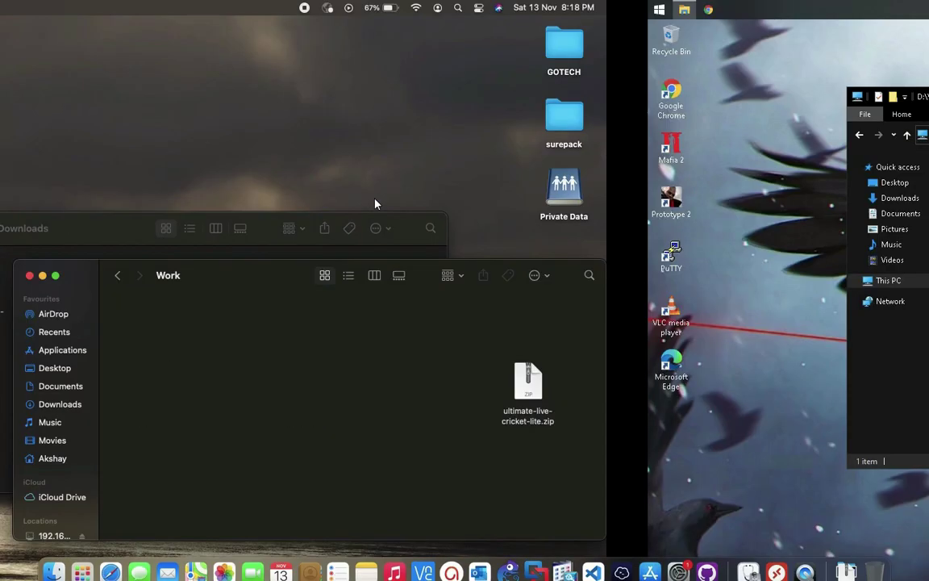